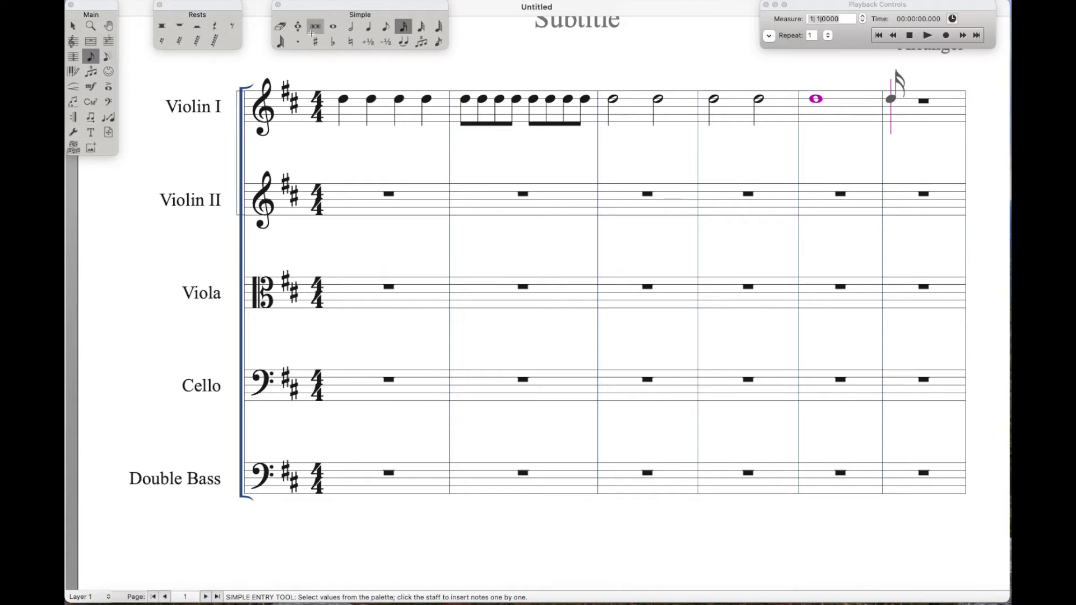
Fill measure 6 of the Violin I staff with sixteenth-note Ds
key("d")
key("d")
key("d")
key("d")
key("d")
key("d")
key("d")
key("d")
key("d")
key("d")
key("d")
key("d")
key("d")
key("d")
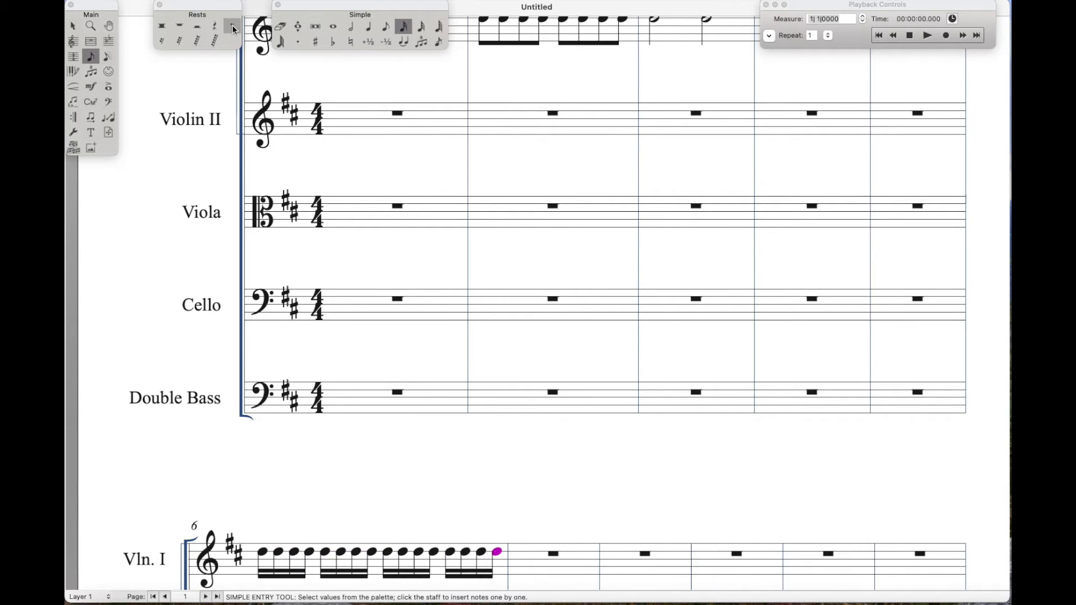
key("d")
key("d")
Enter a quarter rest followed by three quarter-note Ds in measure 1 of the Violin II staff
scroll(311, 263, "up", 5)
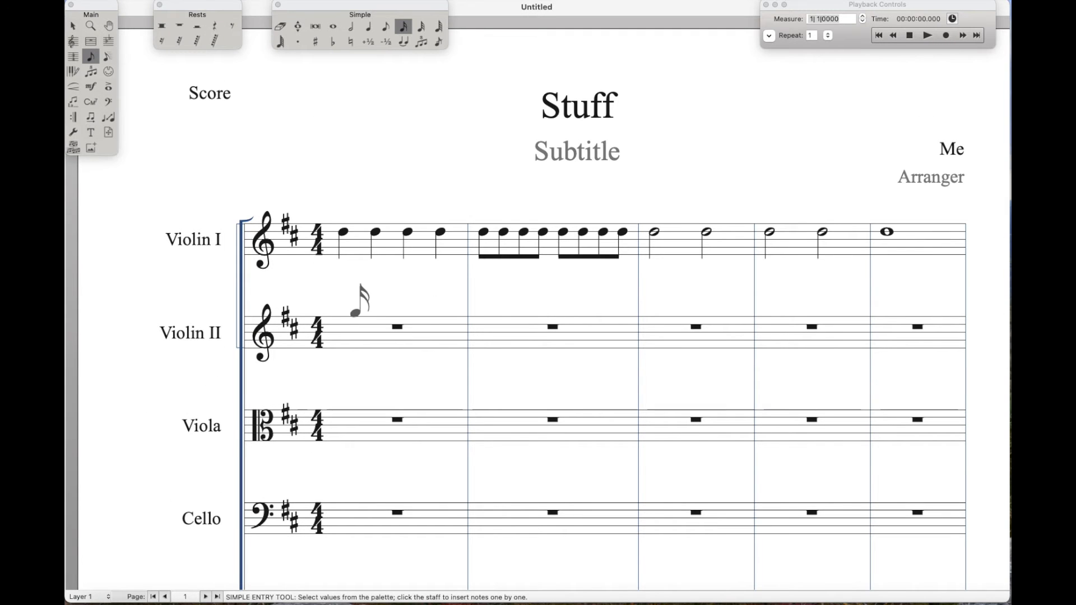
left_click(368, 27)
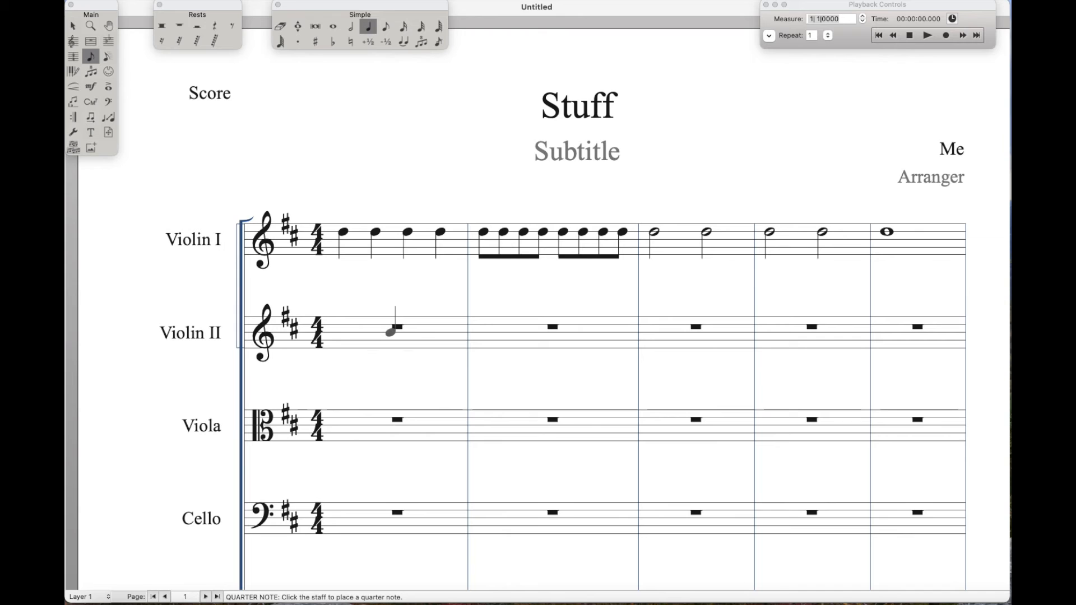
left_click(343, 328)
key("r")
left_click(375, 324)
left_click(407, 324)
left_click(440, 324)
Fill measure 2 of Violin II with two pairs of a dotted quarter-note D and an eighth-note D
left_click(483, 324)
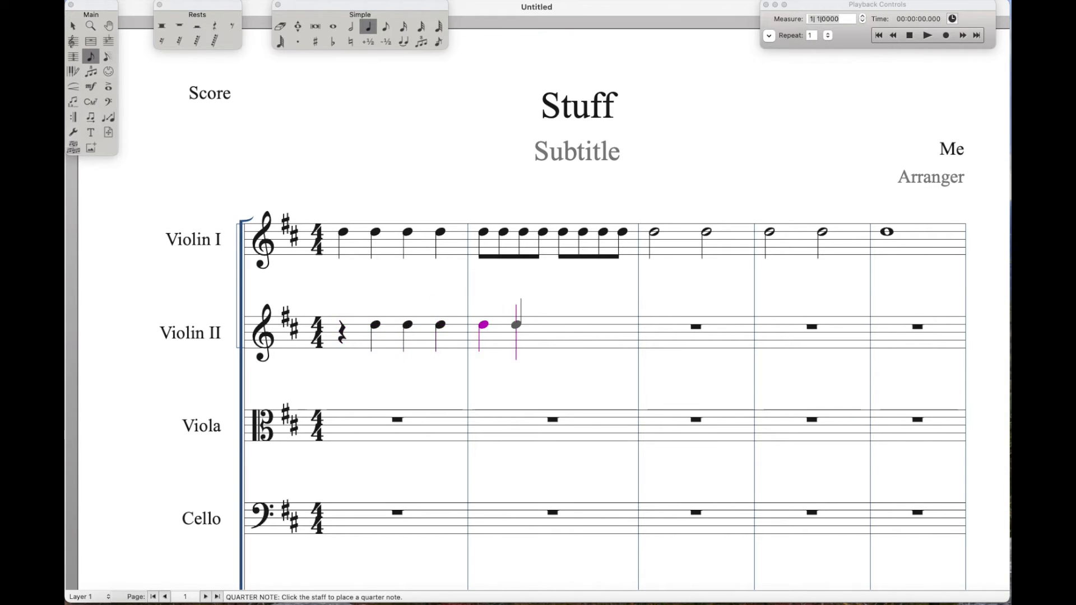
key(".")
key("4")
left_click(542, 324)
key("5")
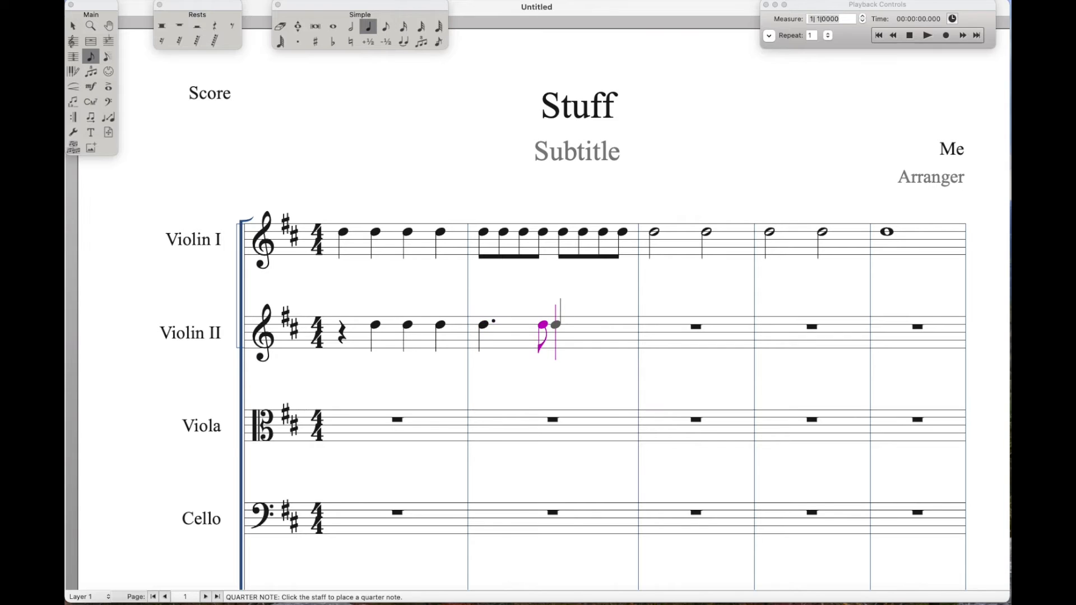
left_click(560, 324)
key(".")
key("4")
left_click(621, 324)
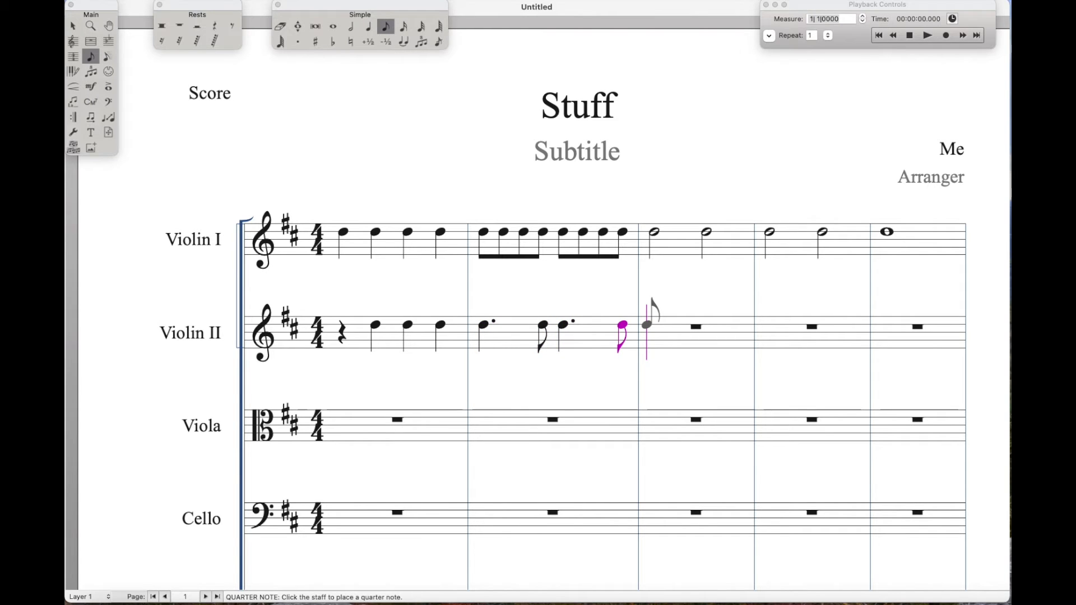
Enter an eighth rest, an eighth-note D and two quarter-note Ds in measure 3 of Violin II
key("Tab")
key("d")
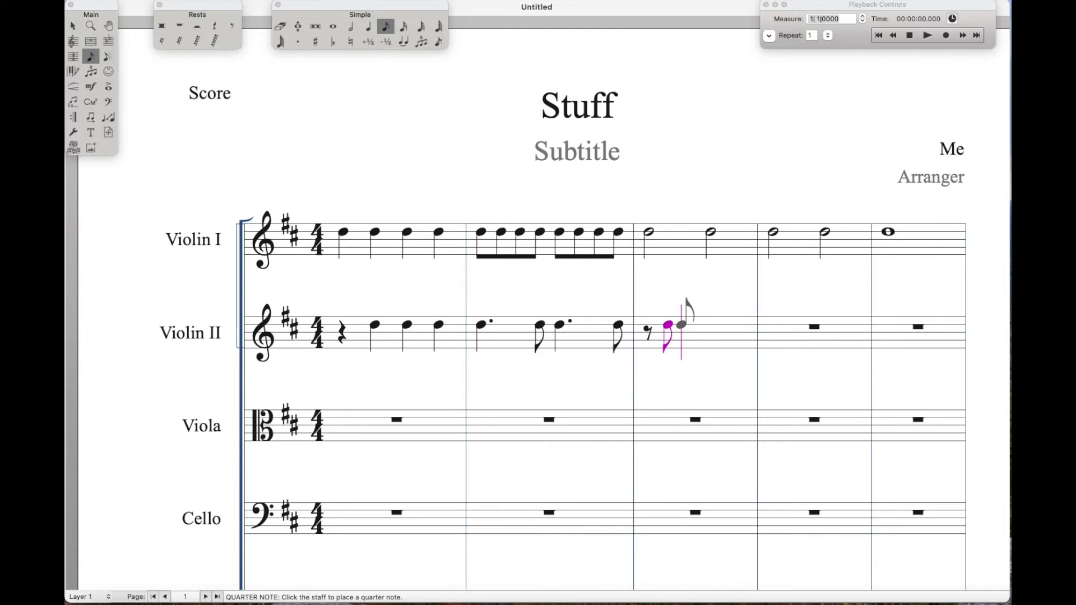
key("5")
key("d")
Continue Violin II with eighth-note Ds into measure 4, and delete the notes back to the start of measure 3
key("d")
key("4")
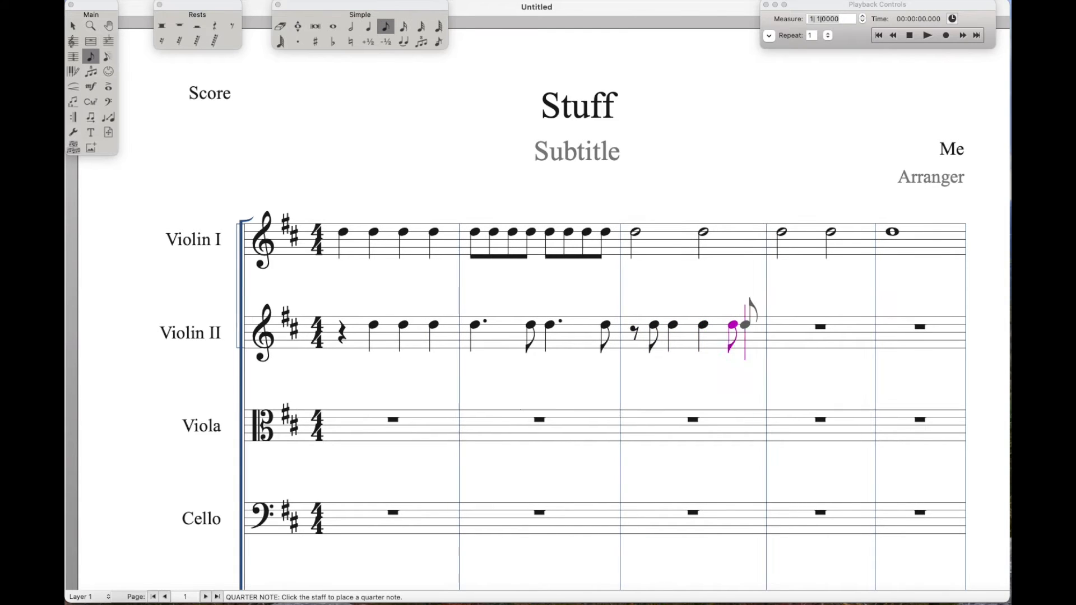
key("d")
key("d")
key("d")
key("d")
key("d")
key("d")
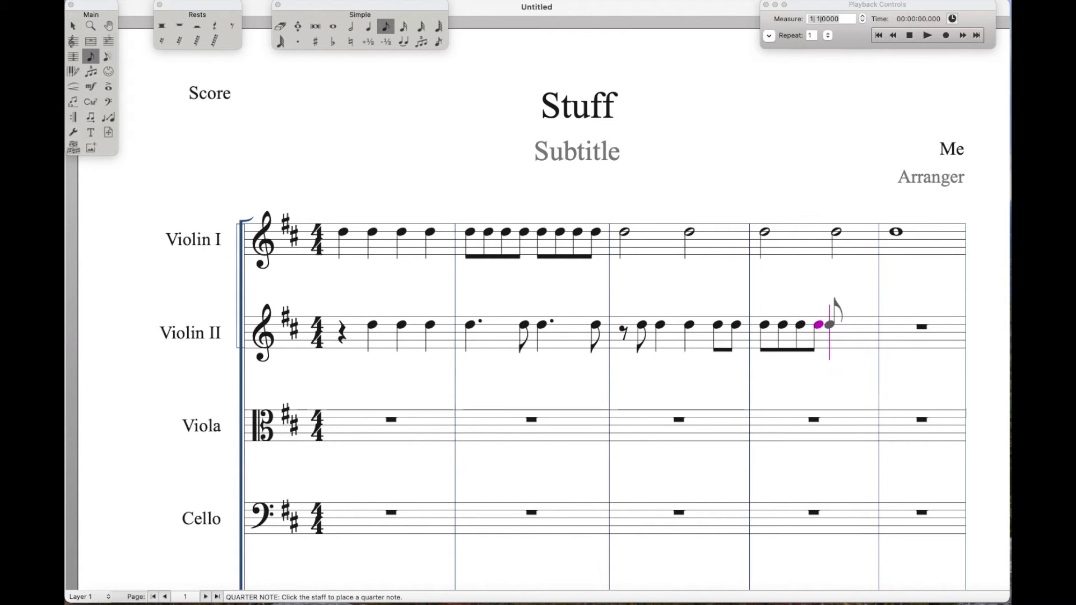
key("BackSpace")
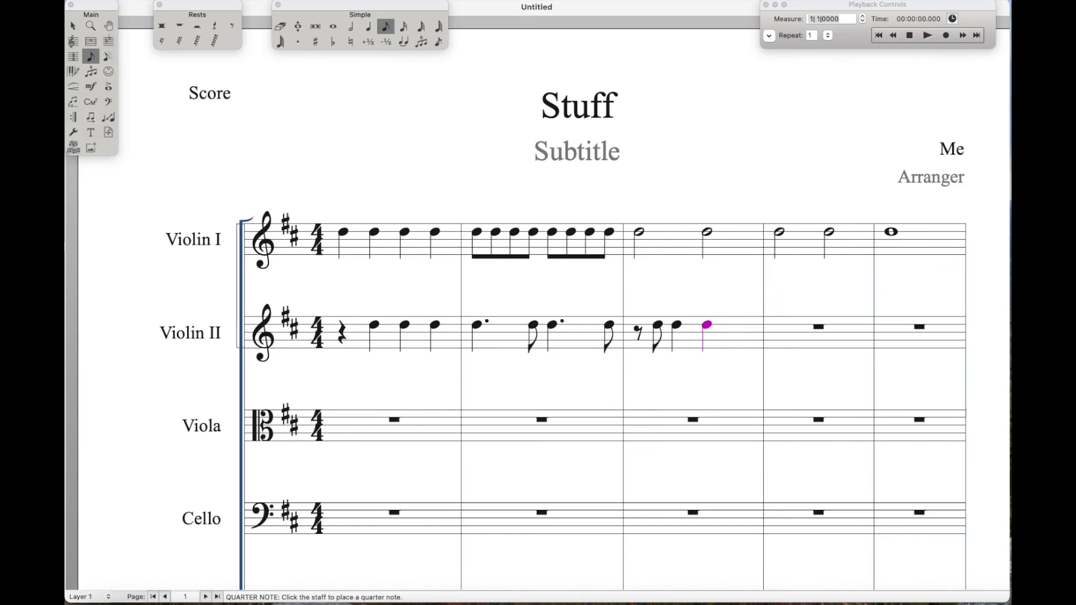
key("BackSpace")
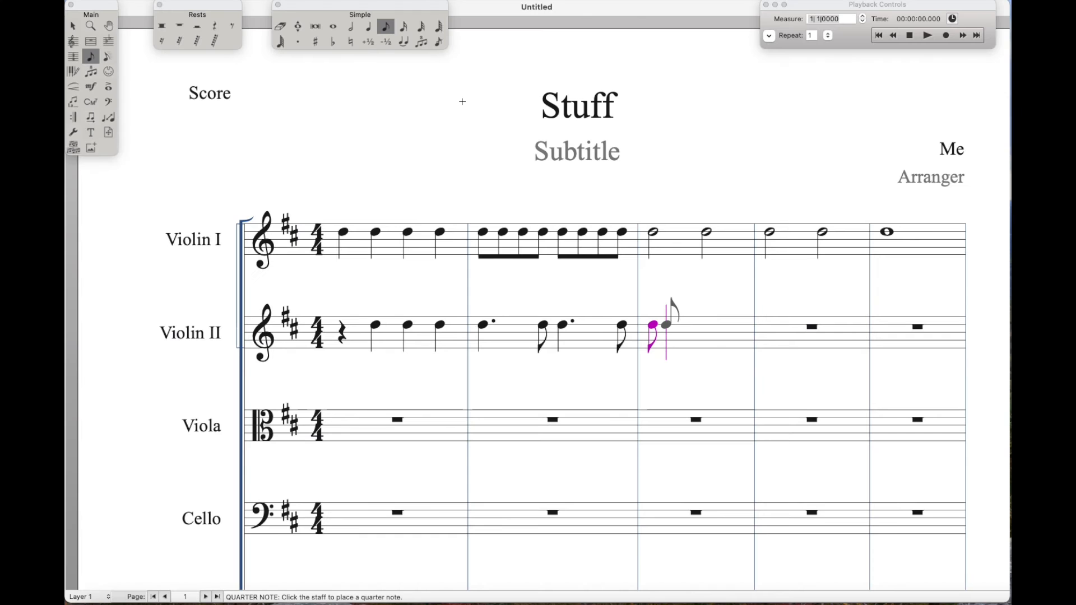
Enter an eighth-note triplet of Ds, 3 in the space of 2, in measure 3 of Violin II, followed by two eighth-note Ds
key("alt+9")
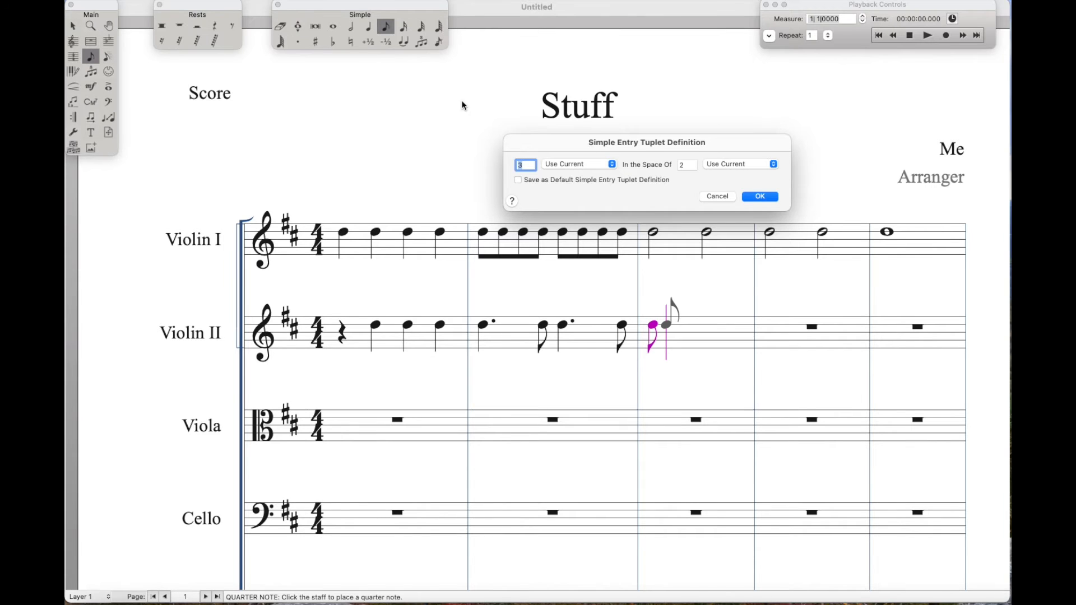
key("Return")
key("d")
key("d")
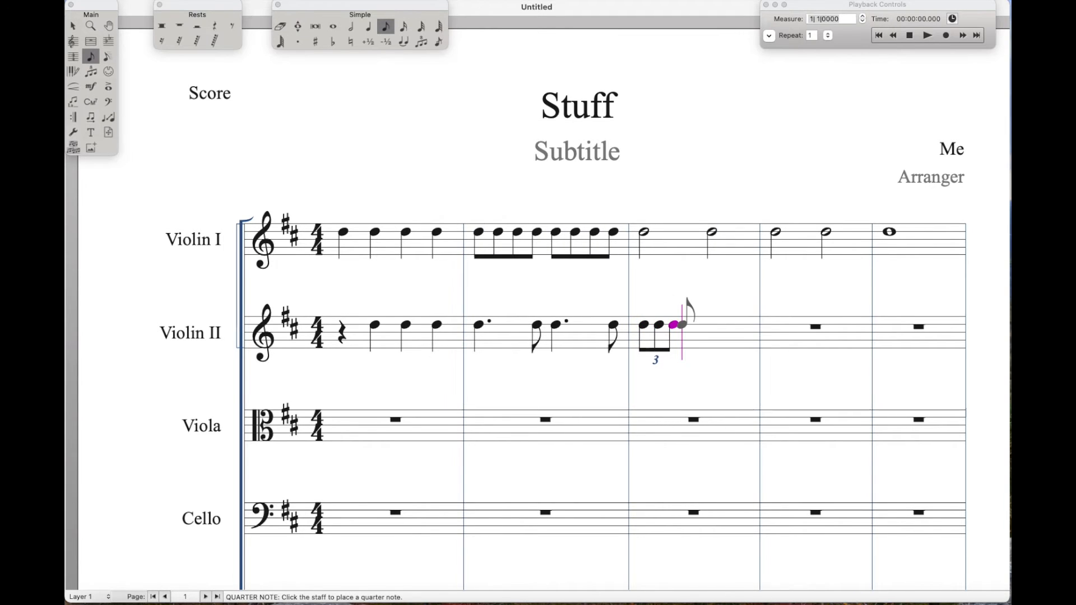
key("d")
key("d")
Complete measure 3 of Violin II with a quarter-note triplet of Ds, 3 in the space of 2
key("5")
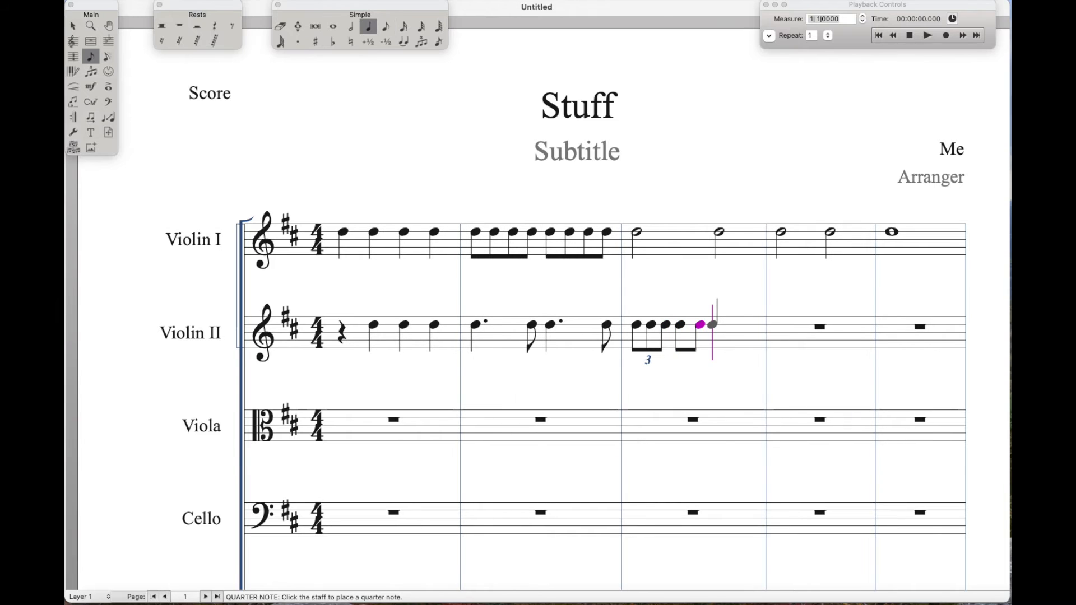
key("d")
key("alt+9")
key("Return")
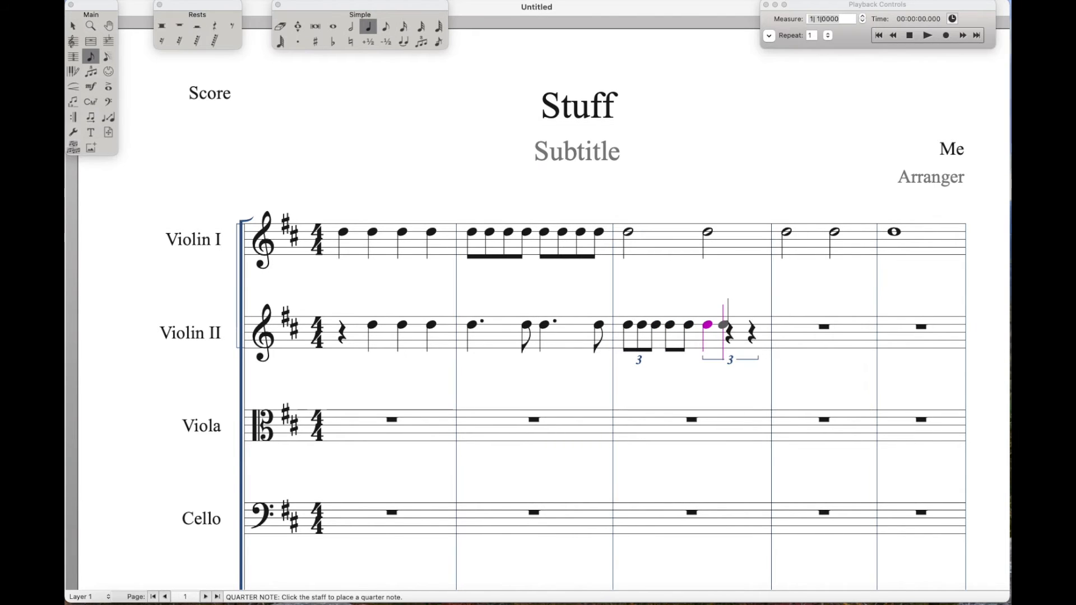
key("d")
key("d")
key("Escape")
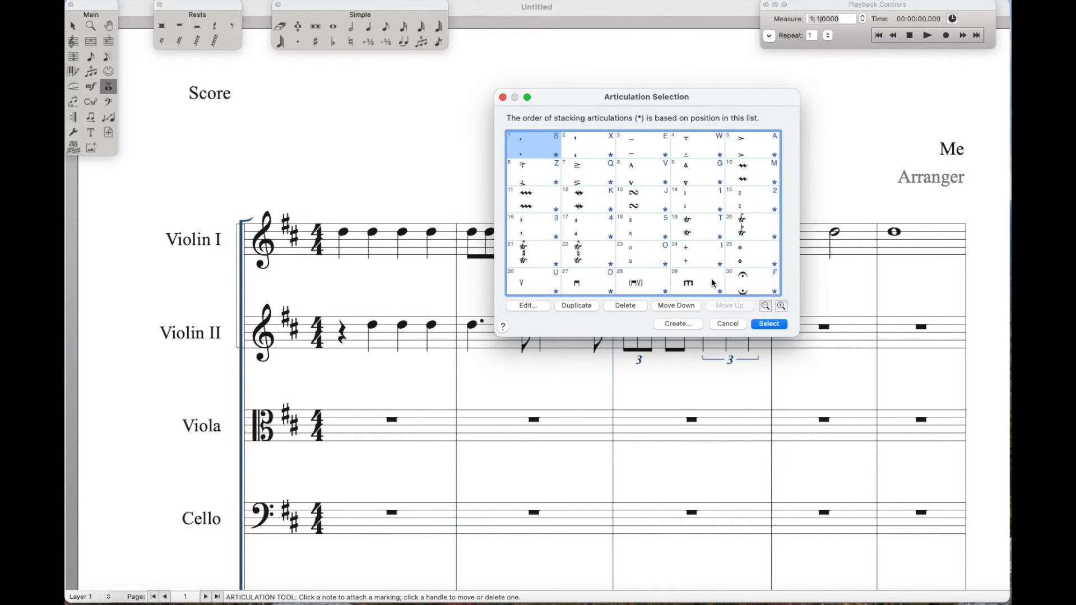
Close the articulation list without choosing one, and attach a piano (p) dynamic below the first note of Violin I
left_click(728, 324)
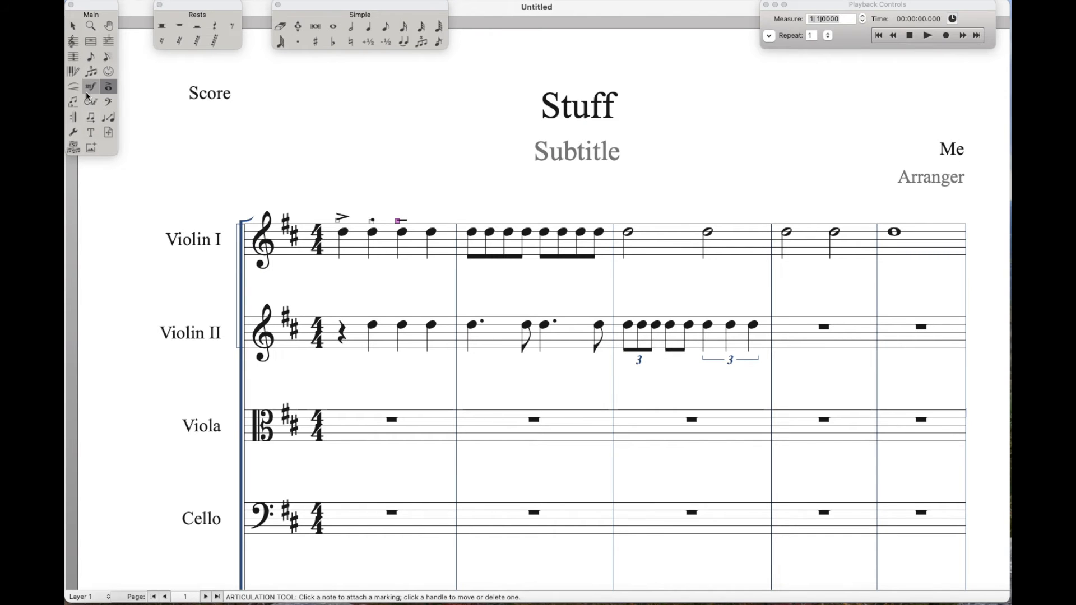
left_click(85, 91)
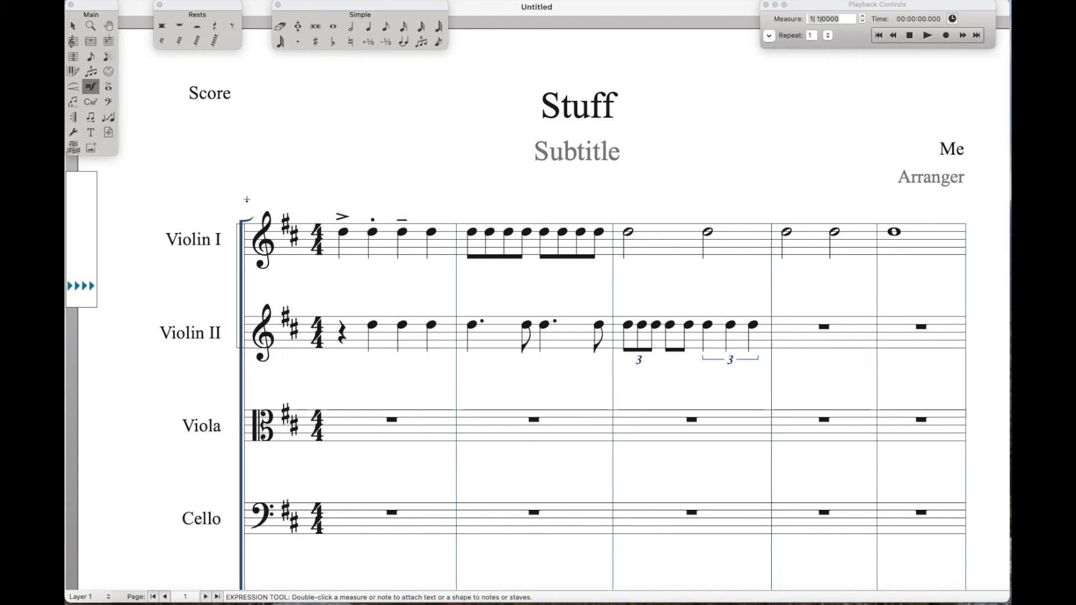
double_click(341, 275)
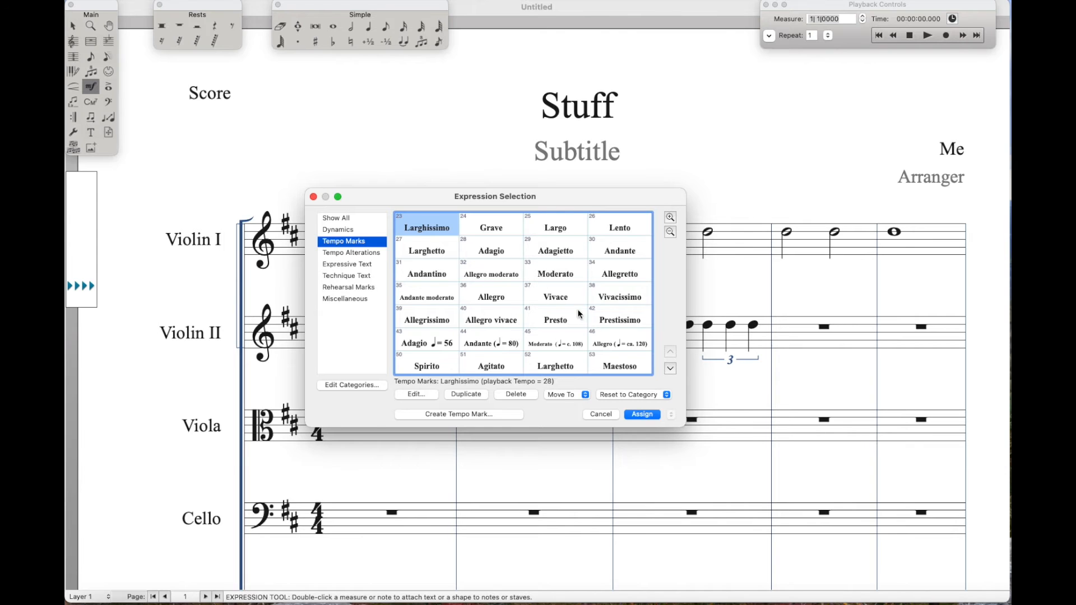
left_click(343, 230)
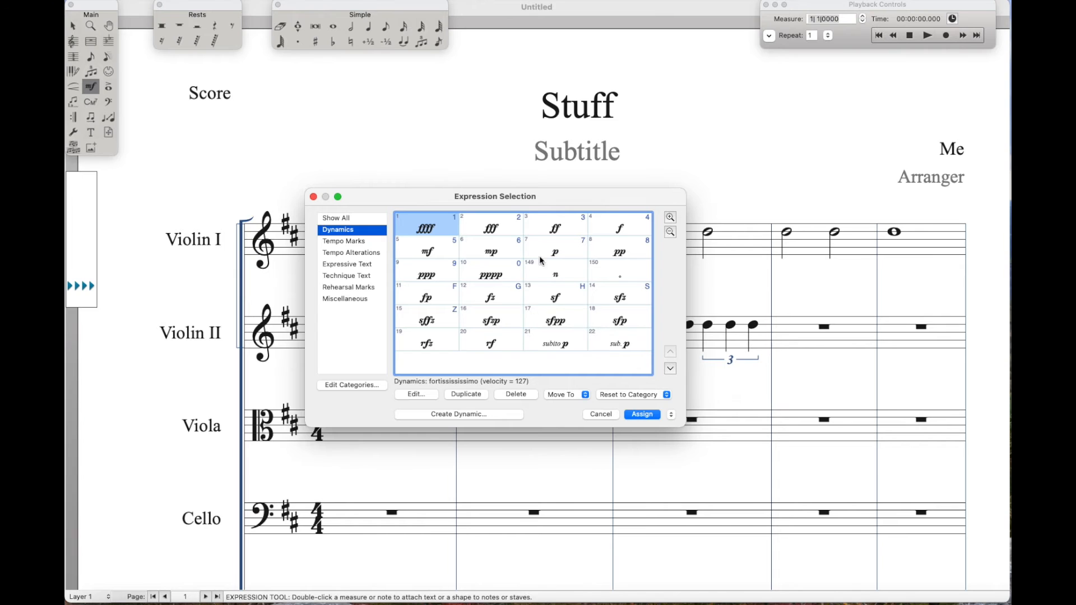
double_click(561, 253)
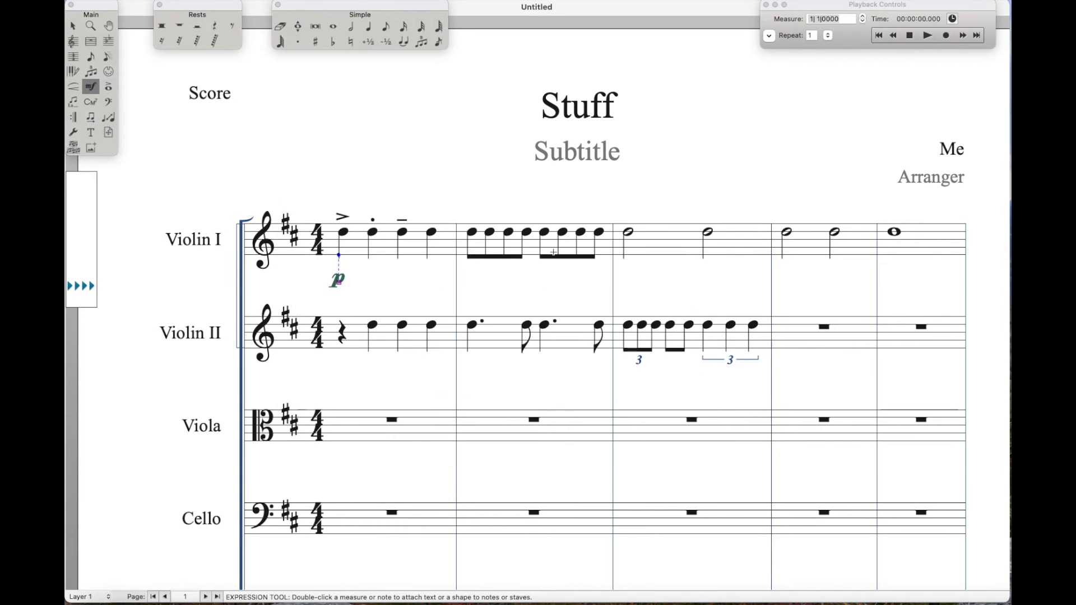
Attach dynamics below Violin I: f at measure 2, p at measure 3 and f at measure 4
double_click(471, 274)
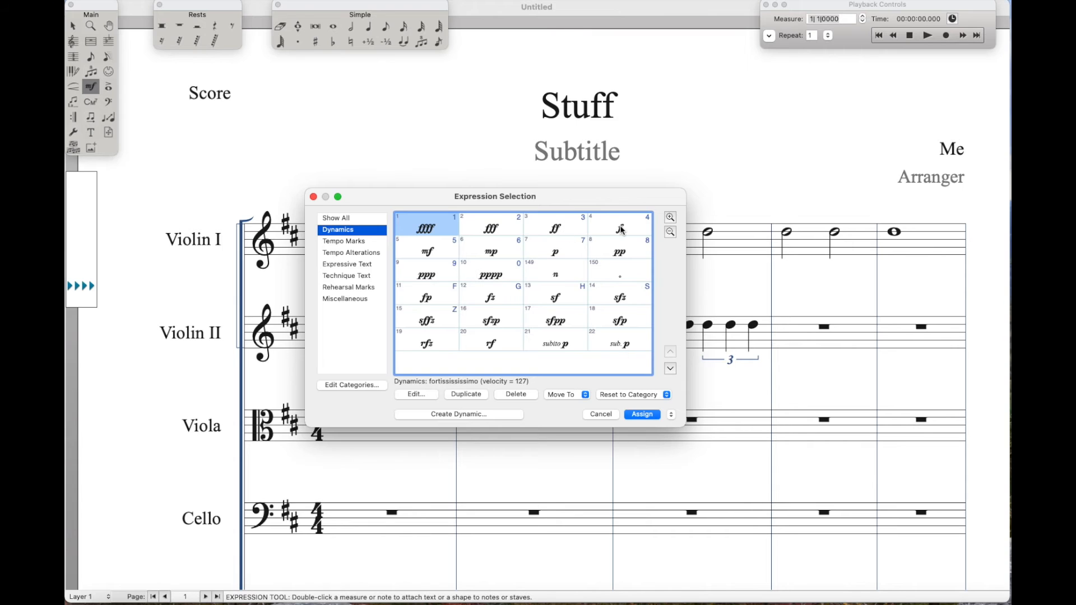
double_click(619, 228)
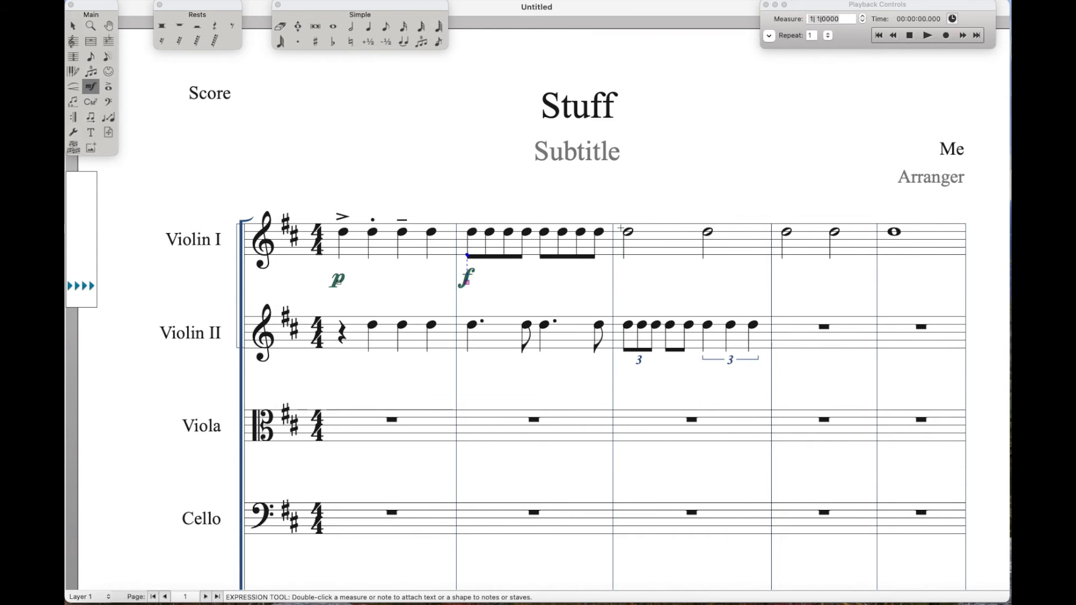
left_click(624, 274)
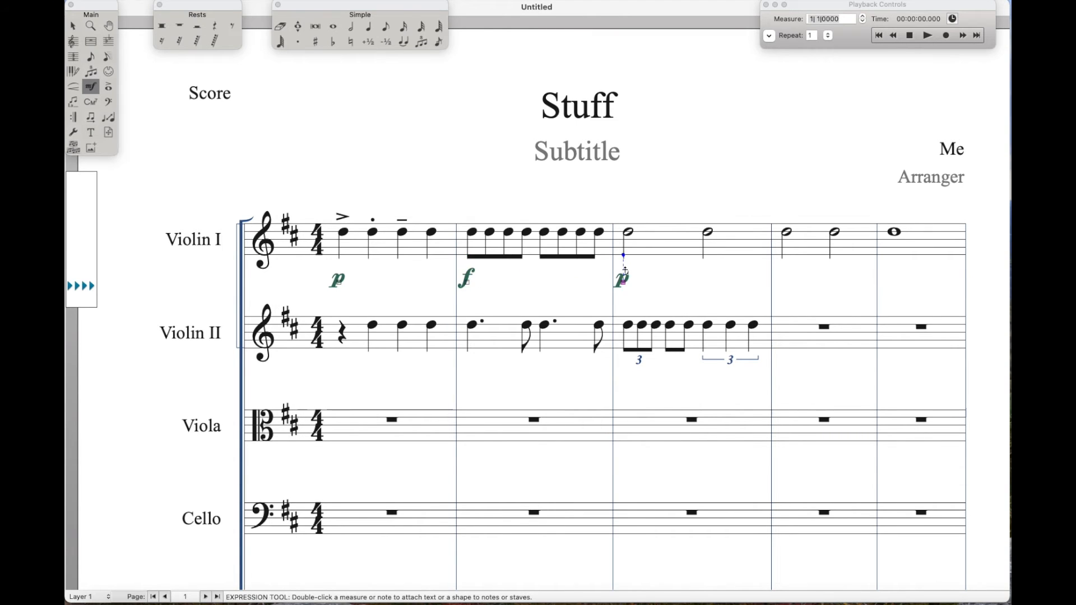
left_click(783, 275)
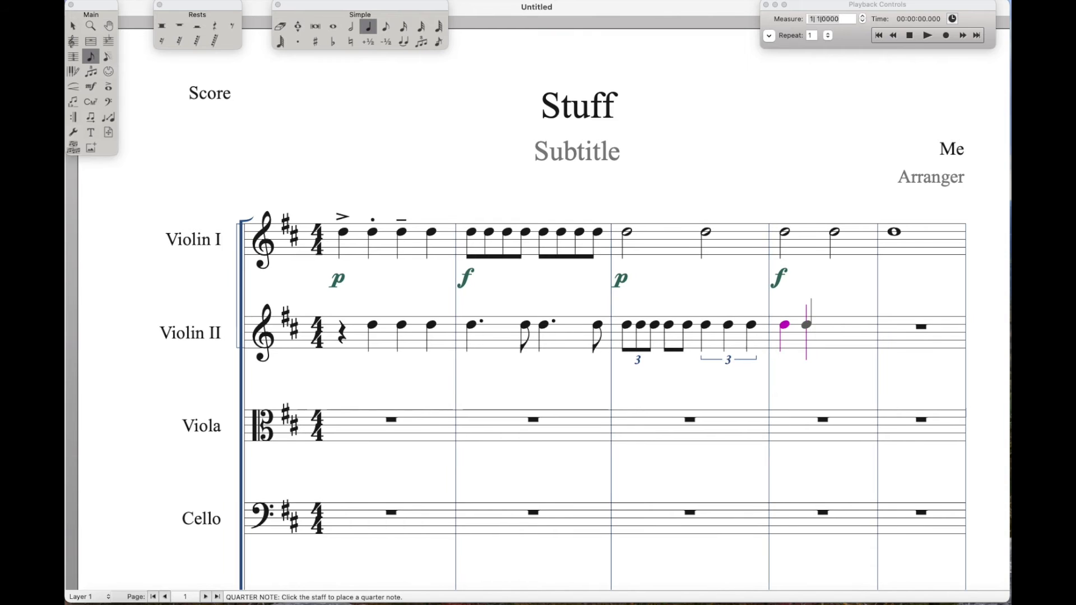
Enter the third quarter note, an F sharp, in measure 4 of Violin II and slur the measure's first three notes together
left_click(828, 317)
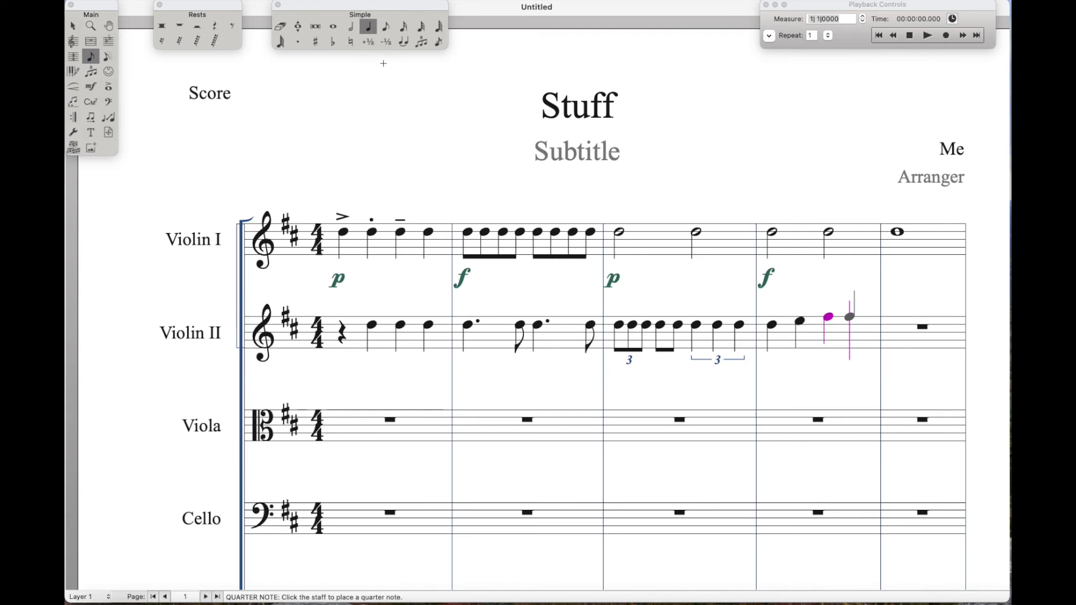
left_click(72, 86)
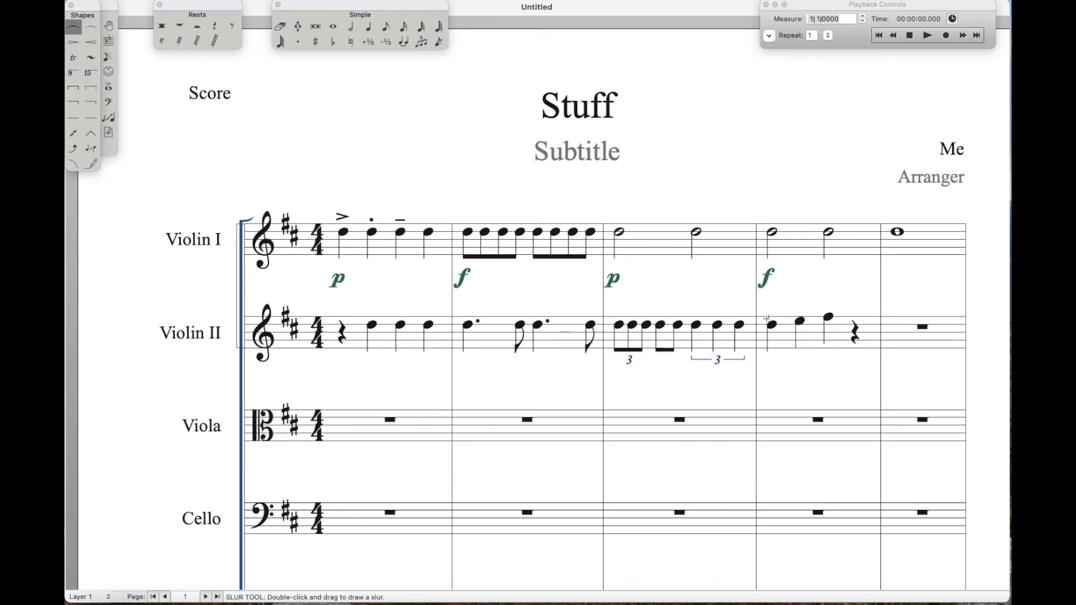
double_click(771, 323)
mouse_move(771, 323)
left_mouse_down()
mouse_move(790, 300)
mouse_move(818, 298)
mouse_move(829, 313)
left_mouse_up()
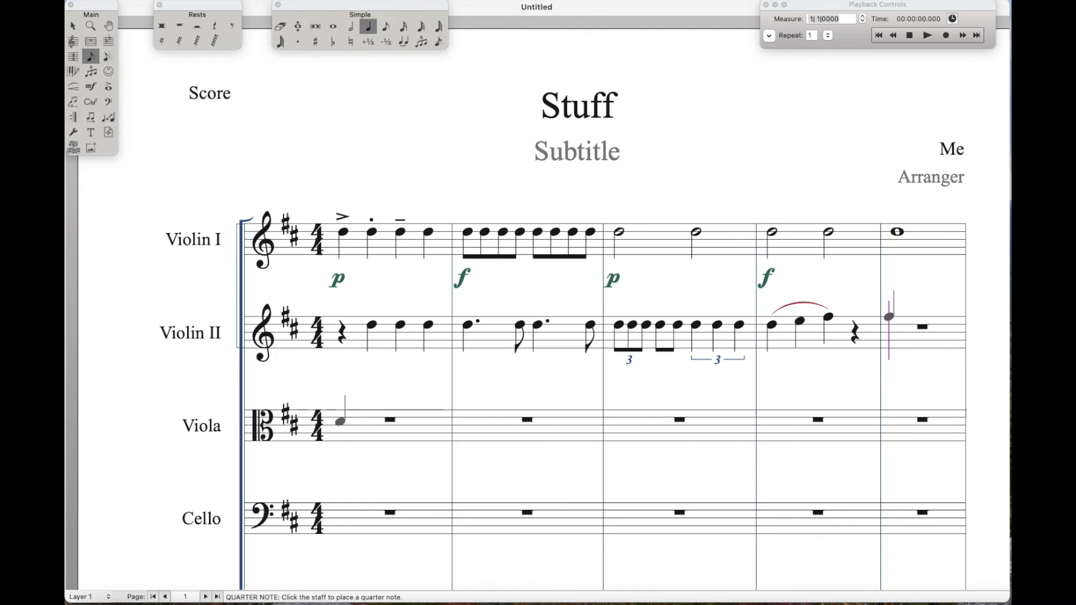
Enter a quarter-note D tied to an eighth-note D at the start of the Viola staff, followed by another eighth-note D
left_click(344, 421)
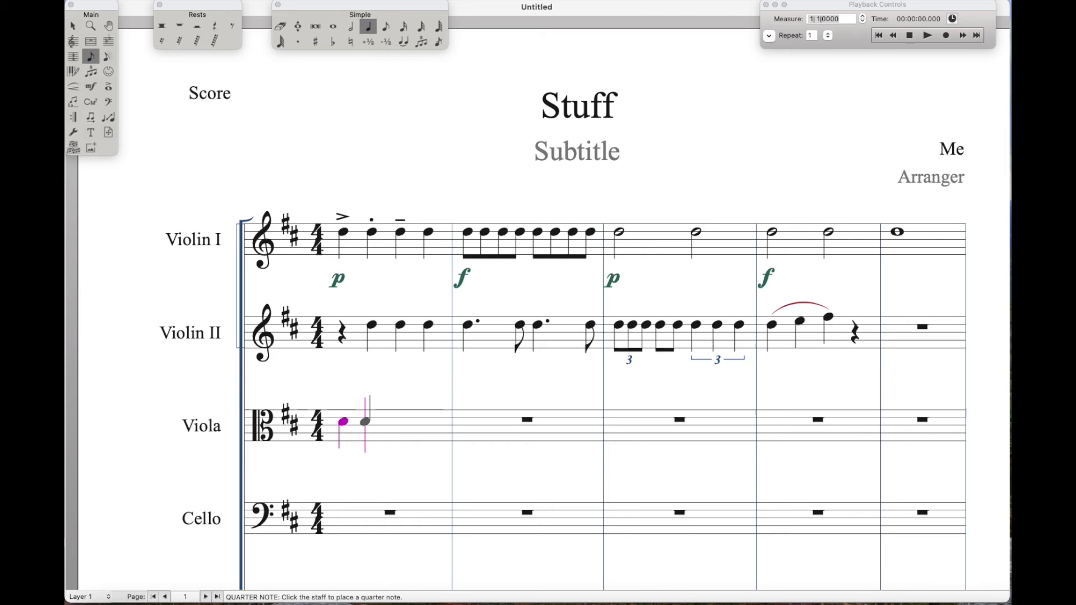
key("t")
key("4")
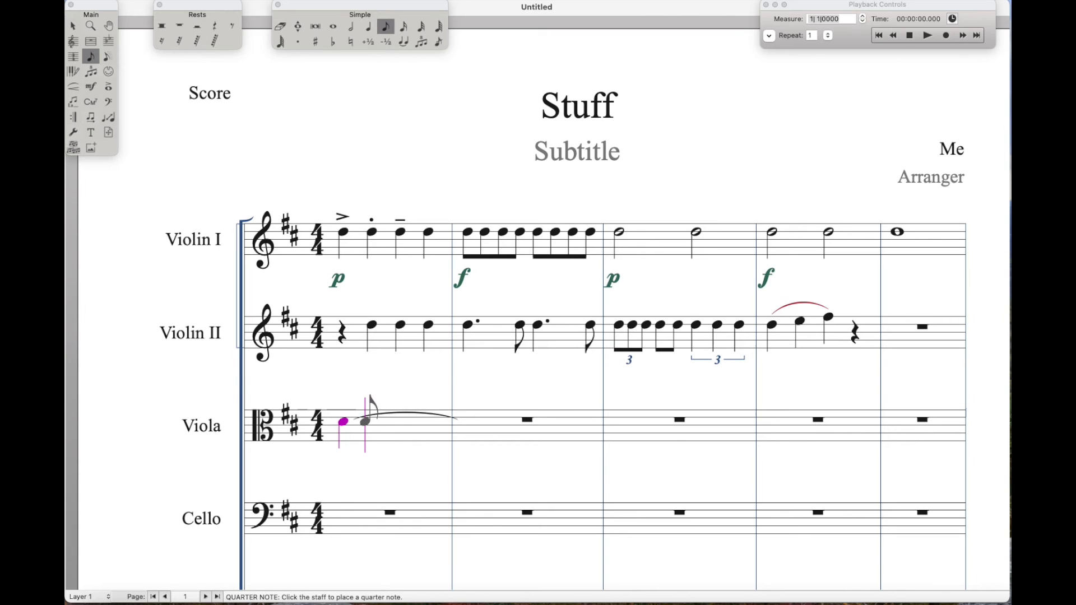
left_click(384, 421)
key("d")
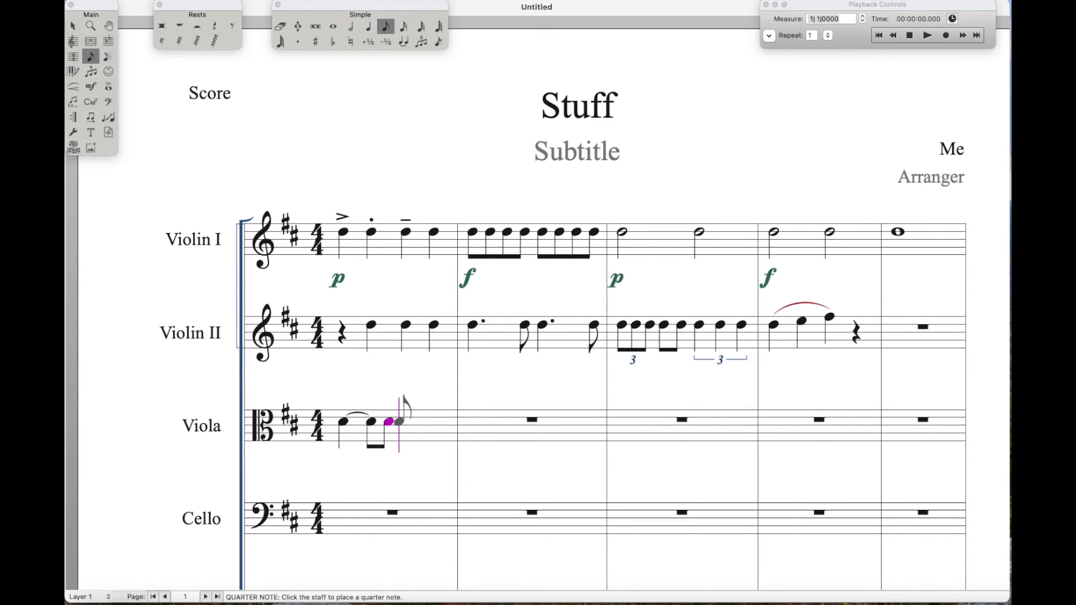
Tie the last Viola eighth note to another eighth-note D and fill the rest of measure 1 with eighth-note Ds
key("t")
key("d")
key("d")
key("d")
key("d")
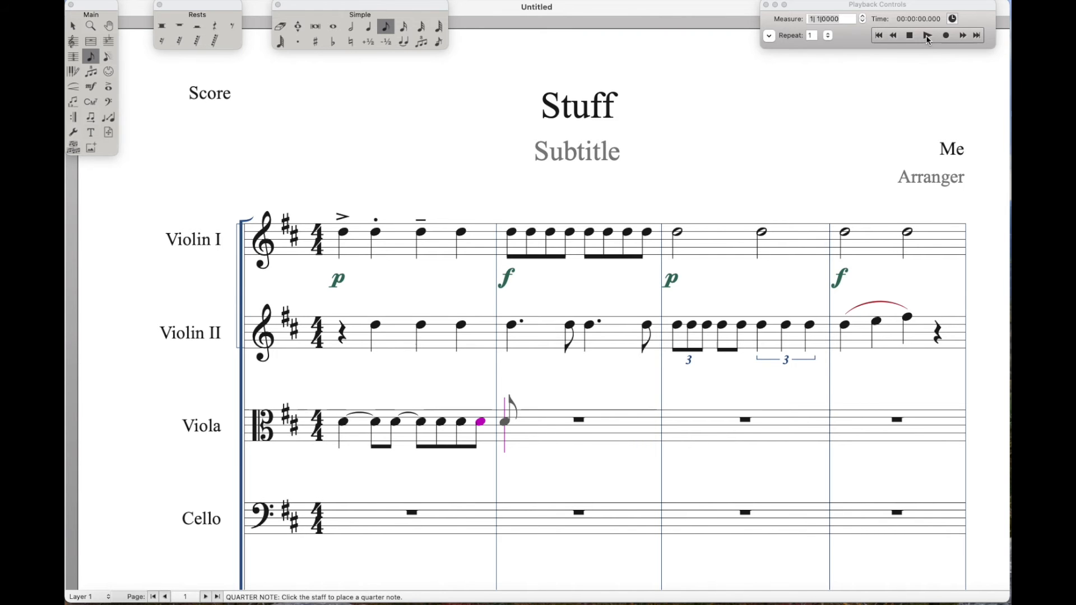
Play back the score from the beginning and stop playback in measure 3
left_click(927, 36)
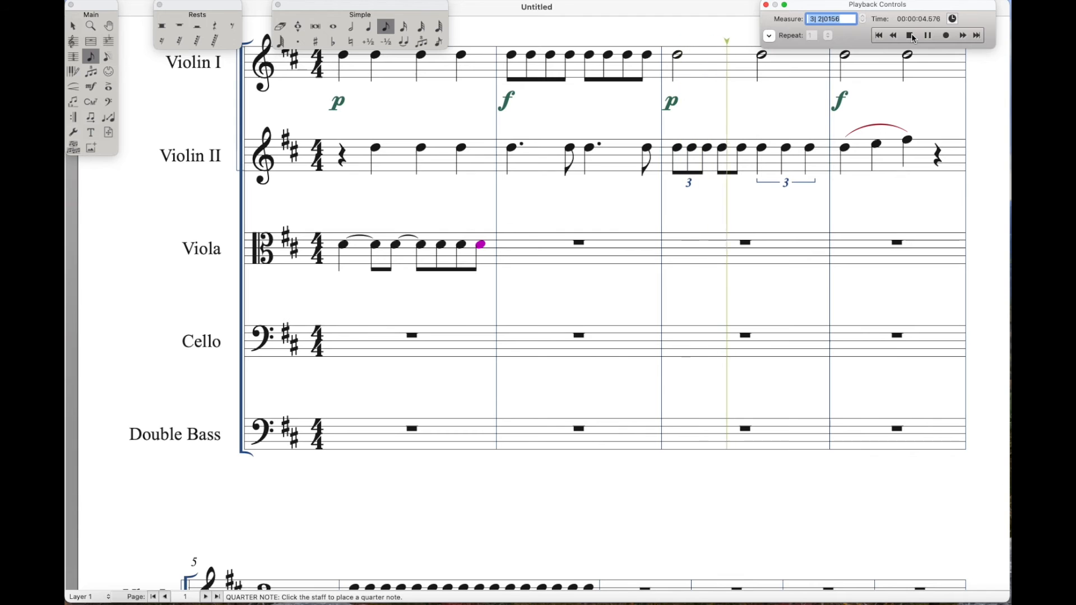
left_click(910, 36)
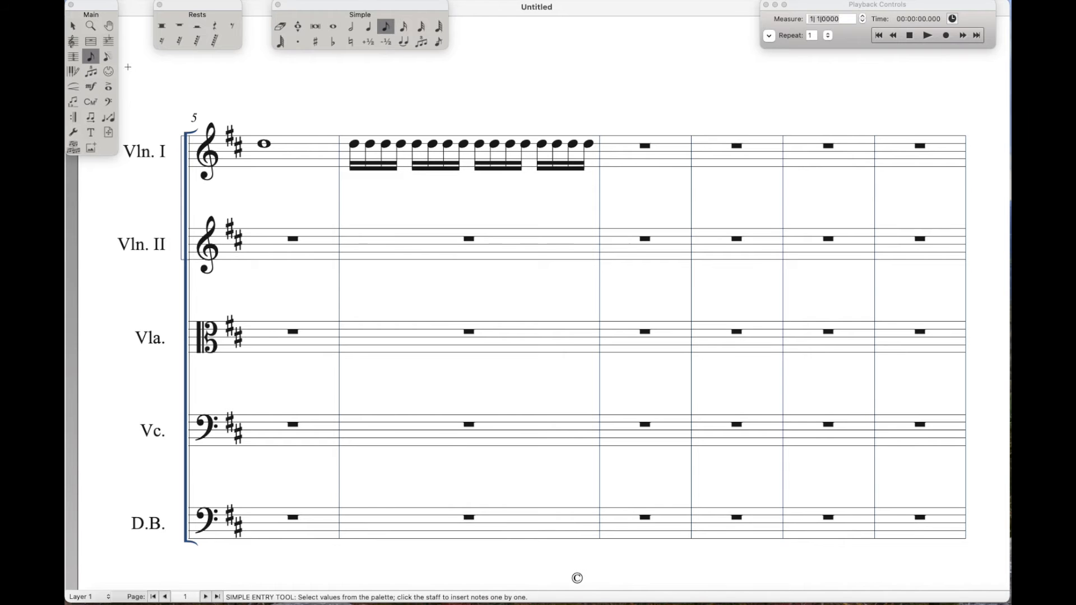
Change the time signature to 6/8, with an eighth-note beat, from measure 7 to the next time change
left_click(74, 58)
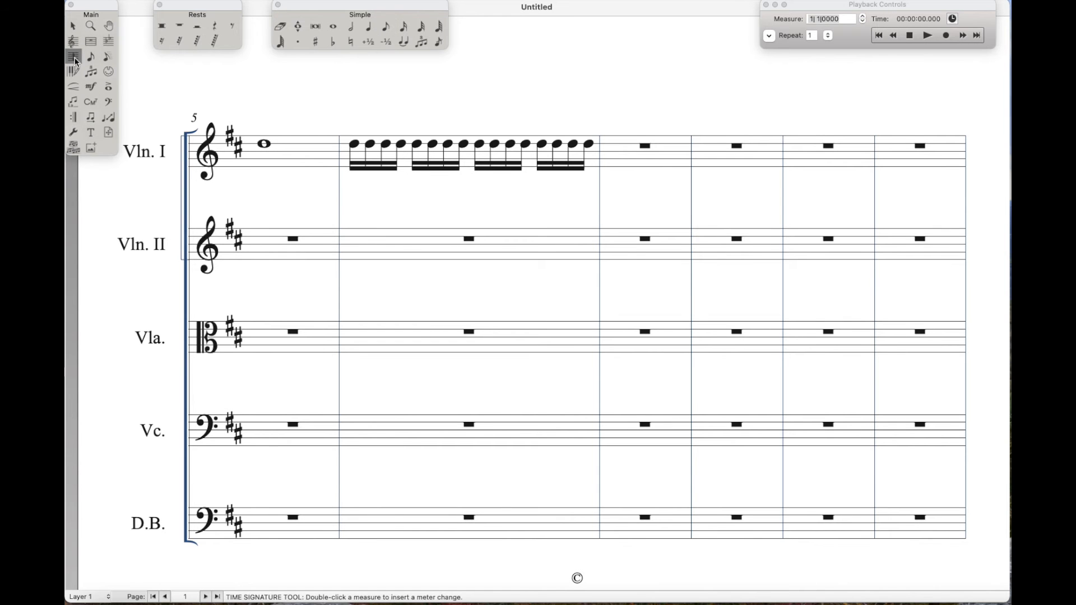
double_click(626, 152)
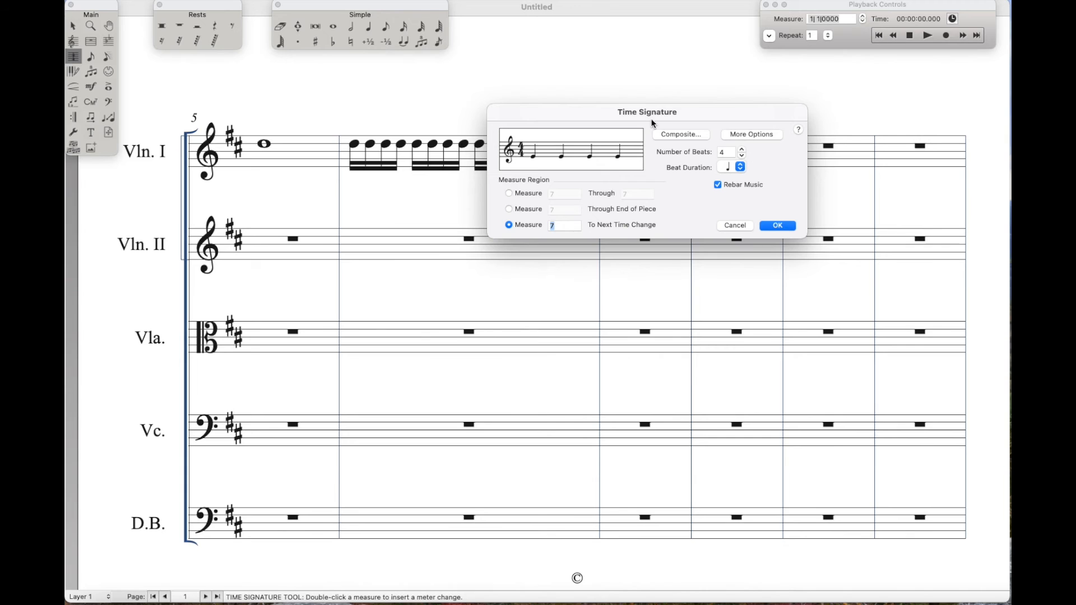
left_click(742, 149)
left_click(741, 149)
left_click(733, 168)
left_click(746, 187)
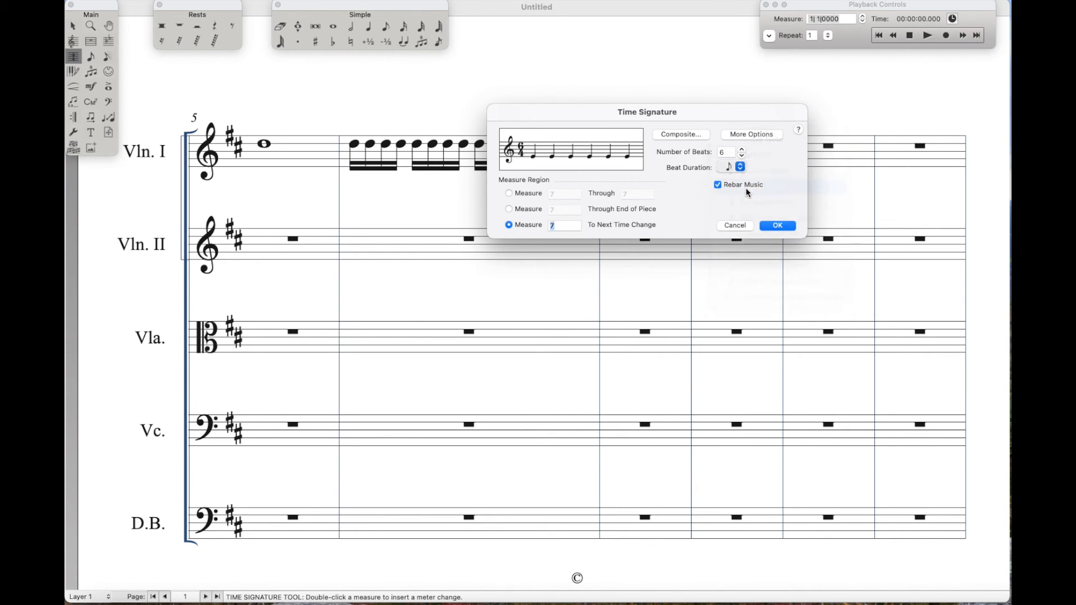
left_click(777, 224)
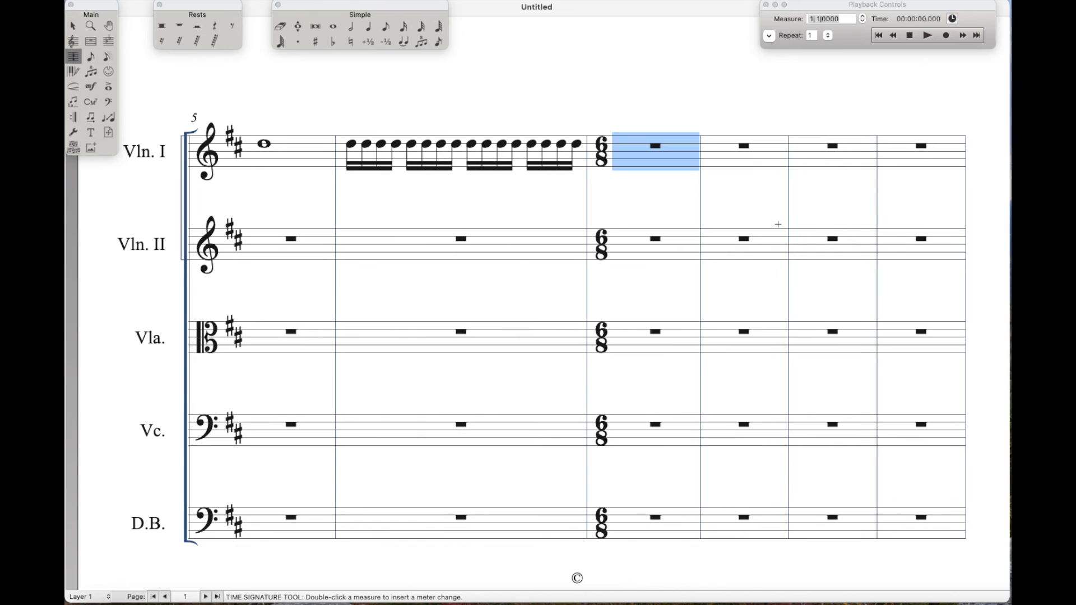
Fill measure 7 of the Violin I staff with six eighth-note Ds
left_click(385, 26)
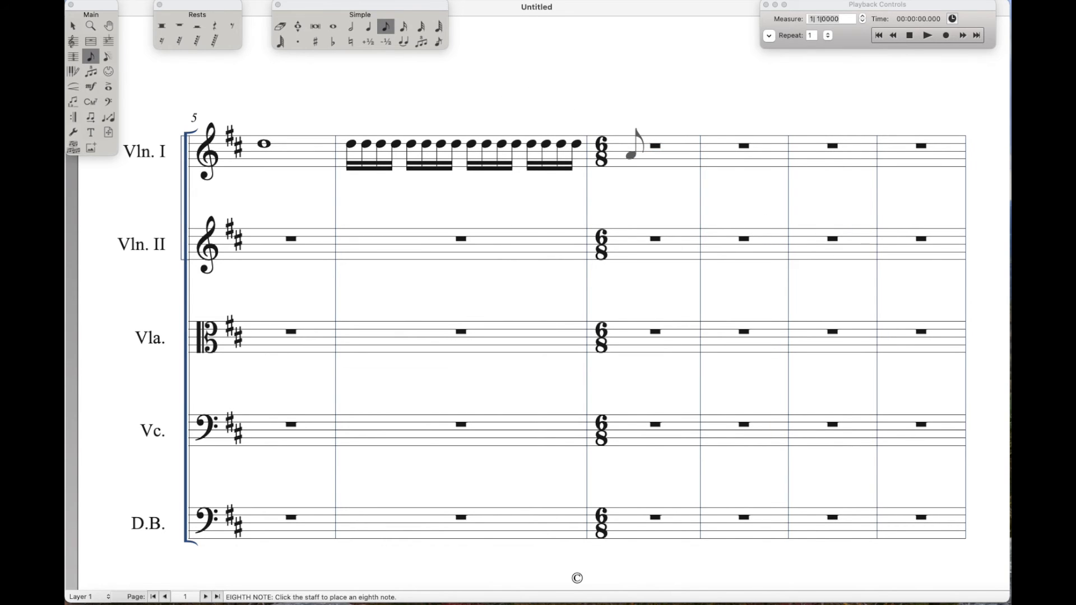
left_click(626, 153)
key("Up")
key("Up")
key("Up")
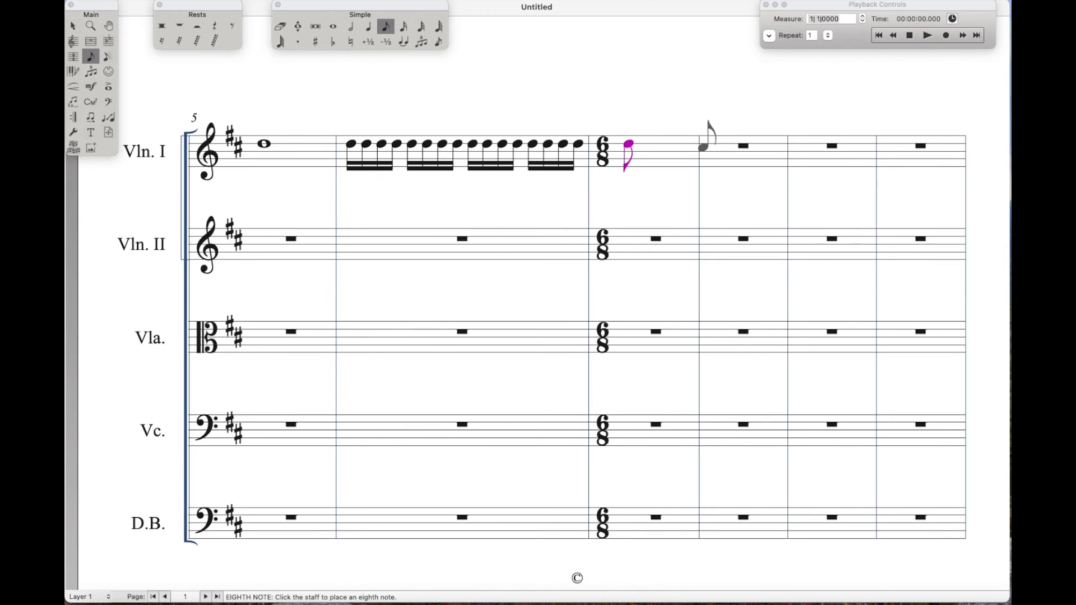
left_click(643, 144)
left_click(655, 143)
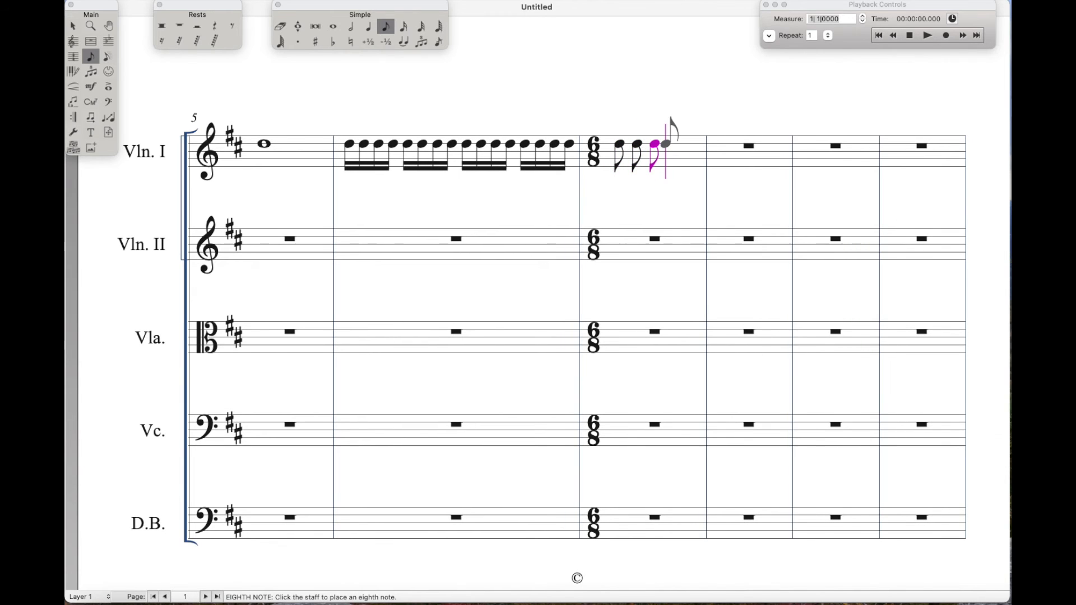
left_click(672, 144)
left_click(688, 144)
left_click(707, 144)
Beam the eighth notes in measure 7 of Violin I into two groups of three
key("Left")
key("Left")
key("Left")
key("Left")
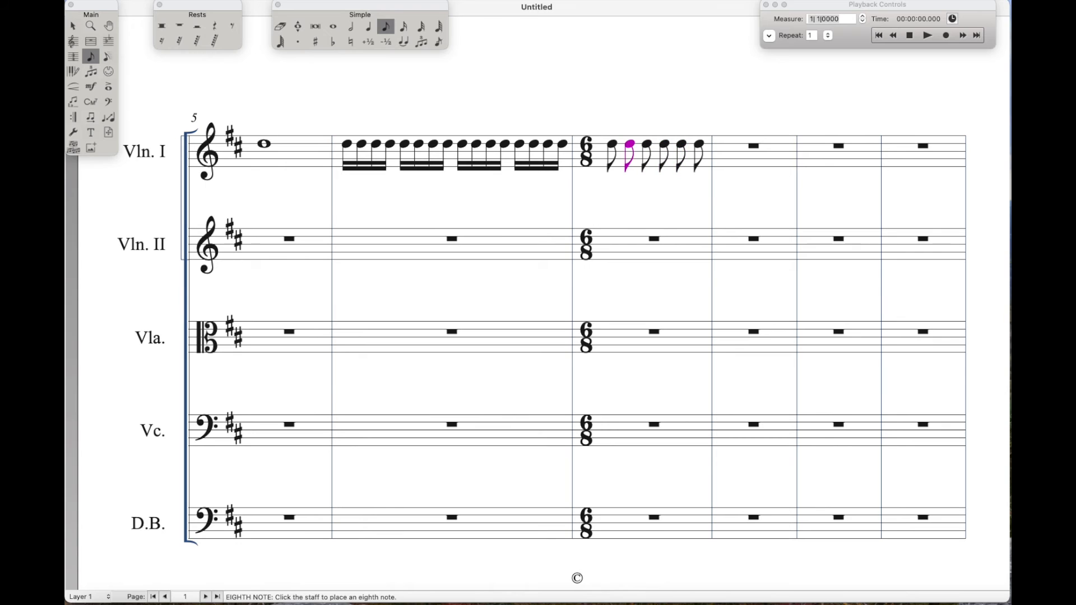
key("slash")
key("Right")
key("slash")
key("Right")
key("Right")
key("slash")
key("Right")
key("slash")
key("Right")
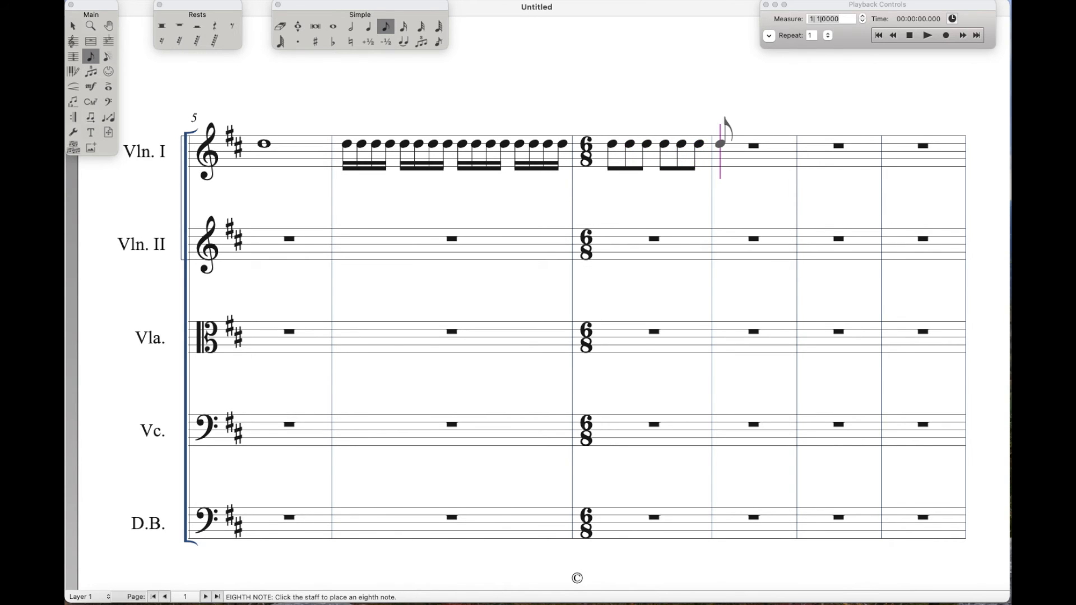
Change the time signature to 4/4, with a quarter-note beat, from measure 8 to the next time change
left_click(73, 56)
double_click(747, 159)
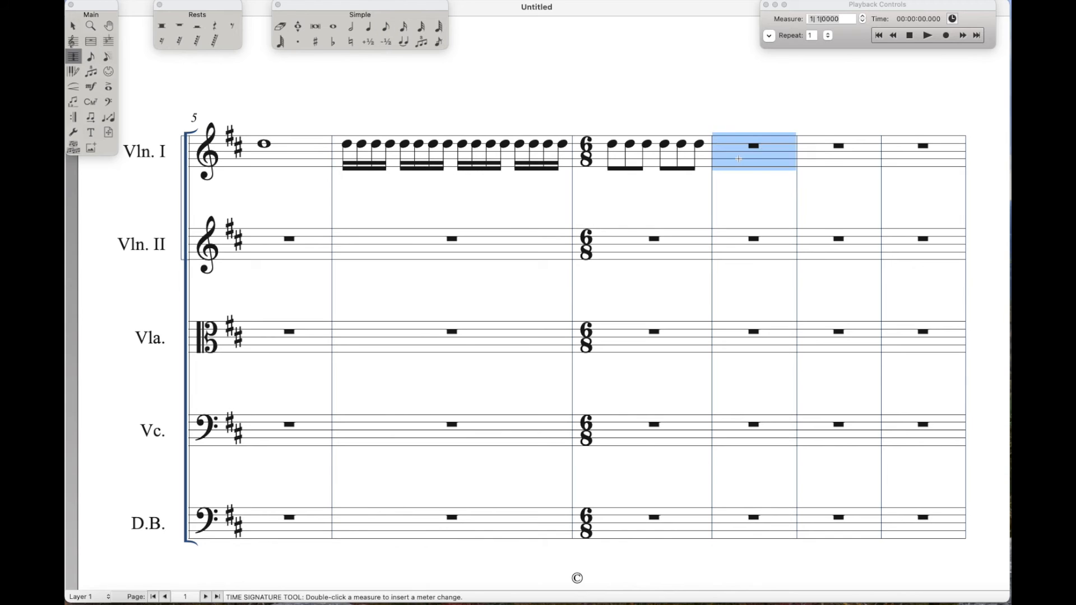
left_click(743, 156)
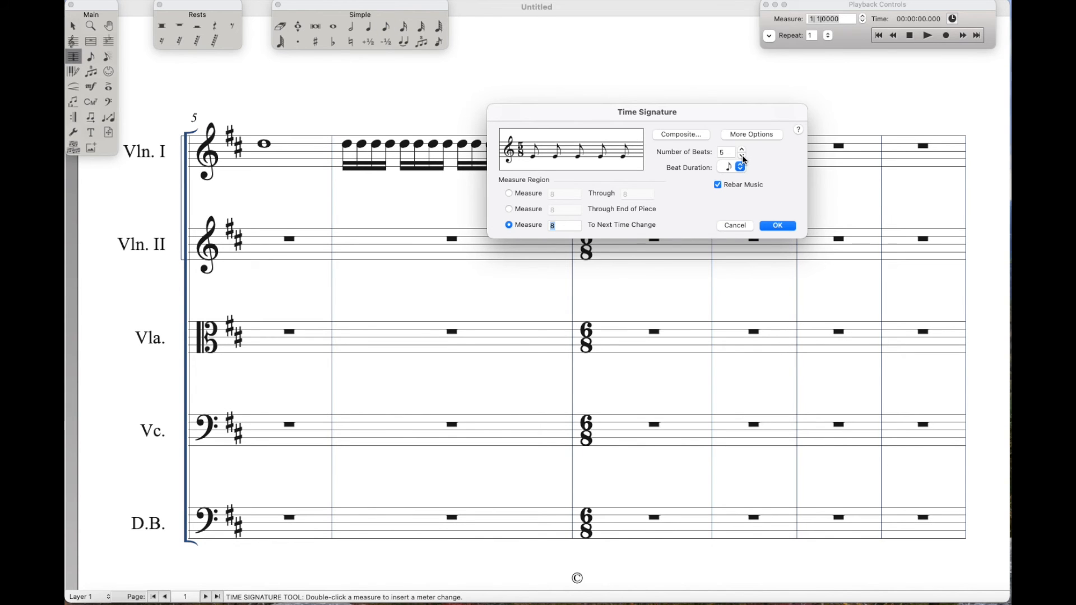
left_click(743, 157)
left_click(730, 168)
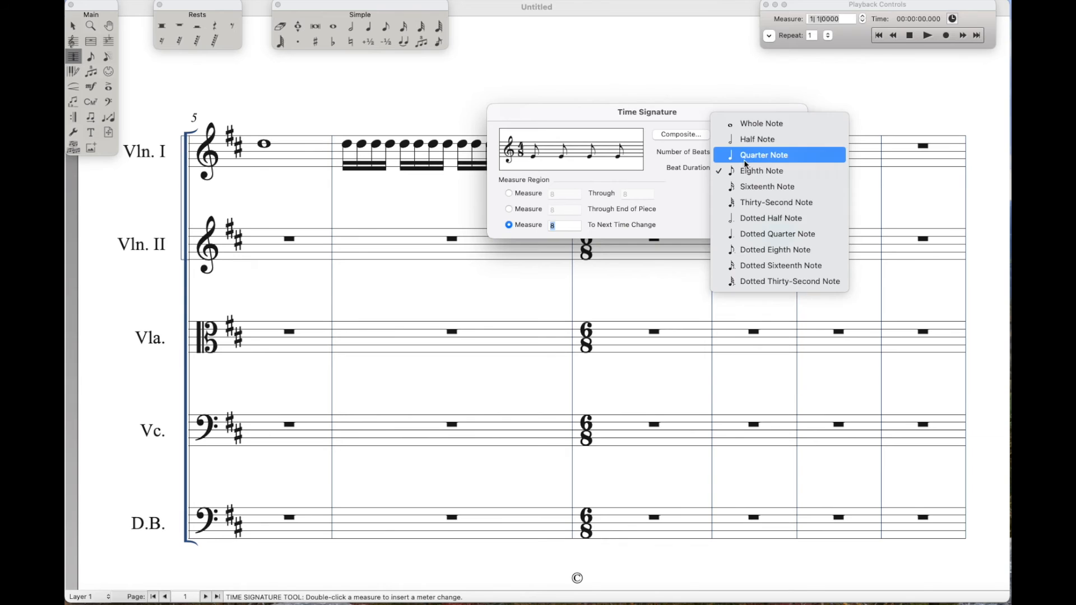
left_click(745, 152)
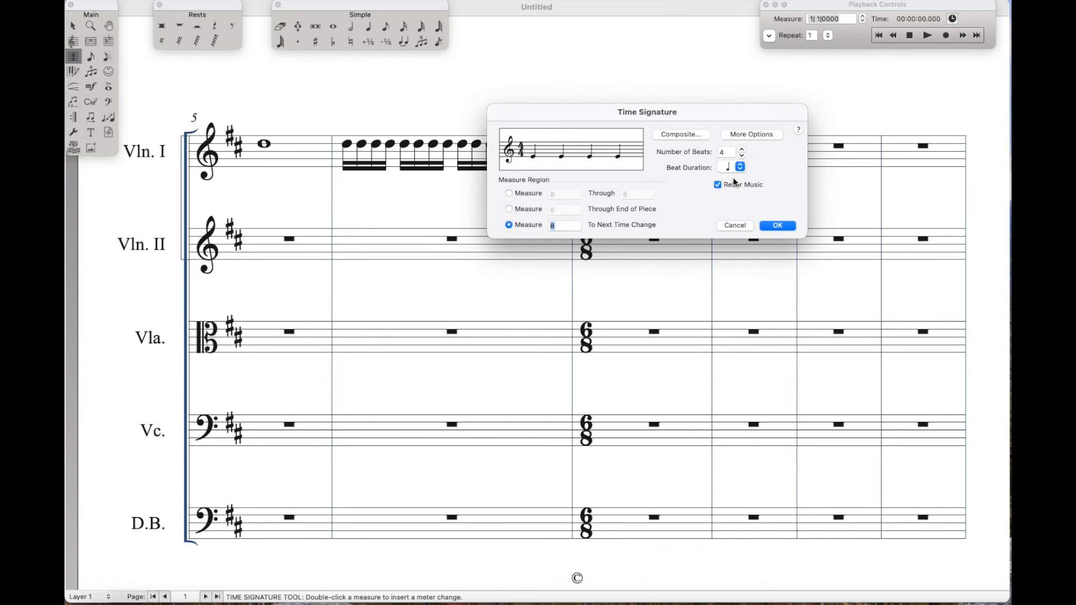
left_click(778, 226)
Select measures 1 through 8 across all five string staves and cut them out of the score
scroll(639, 290, "up", 10)
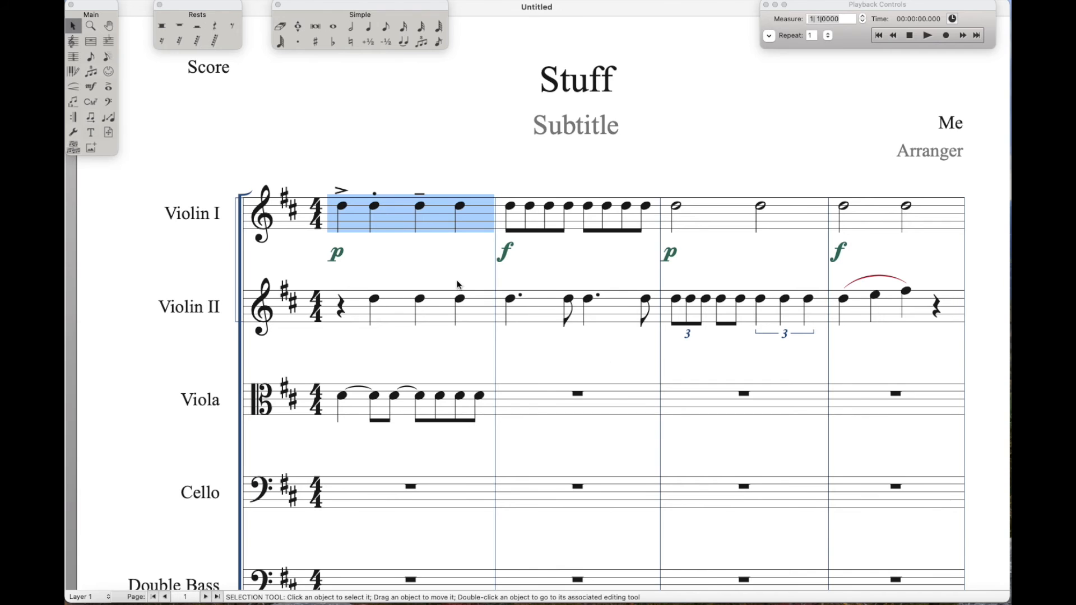
scroll(601, 359, "down", 4)
scroll(603, 355, "down", 10)
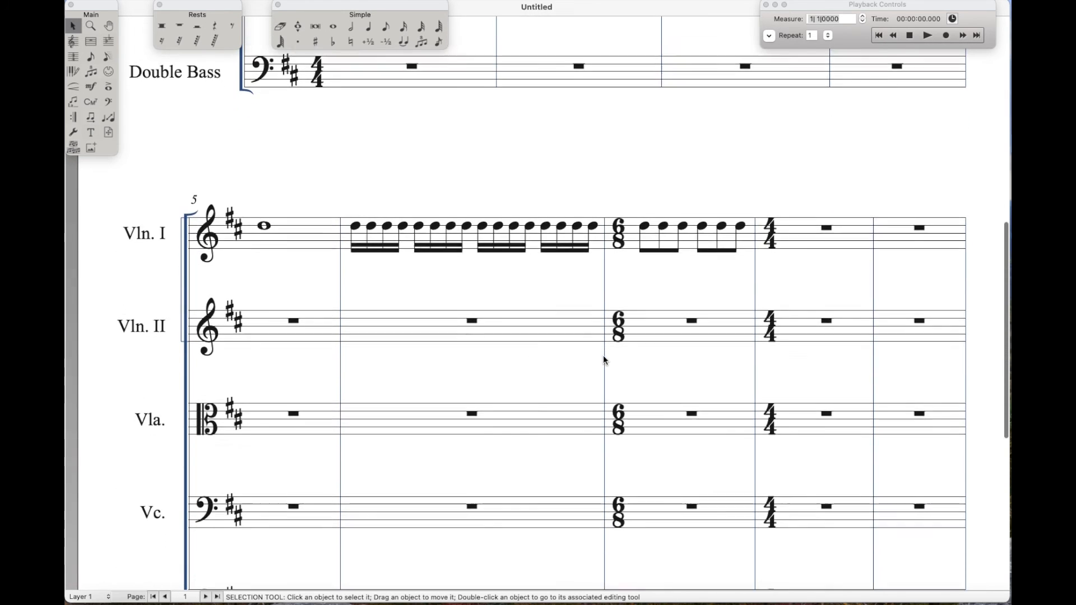
left_click(682, 409, "shift")
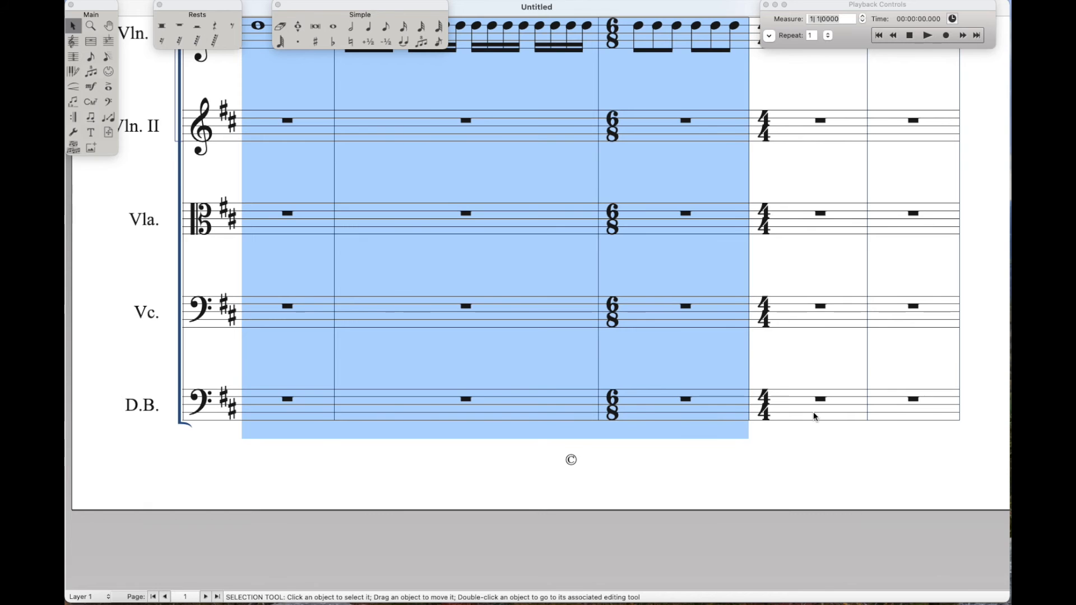
left_click(812, 412, "shift")
scroll(634, 401, "up", 10)
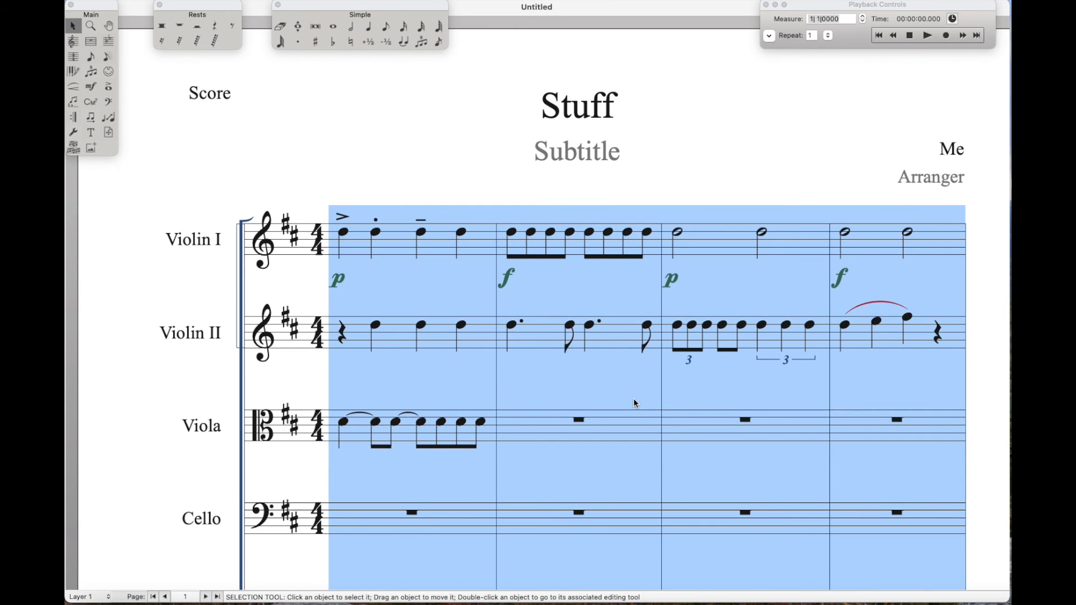
key("BackSpace")
Paste the cut music starting at measure 2, leaving measure 1 empty, and clear the selection
left_click(465, 238)
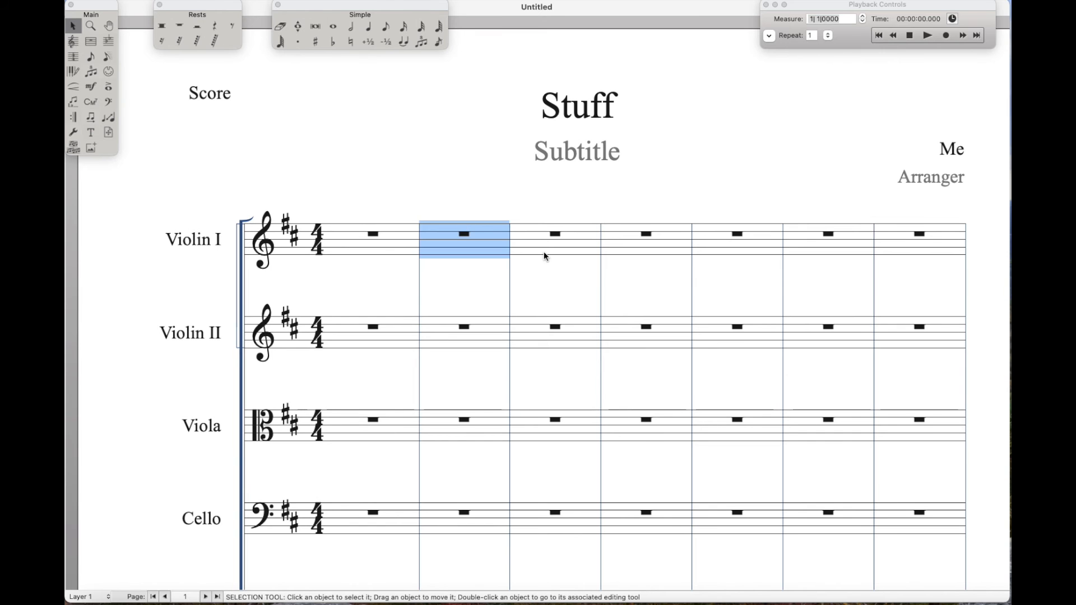
key("super+v")
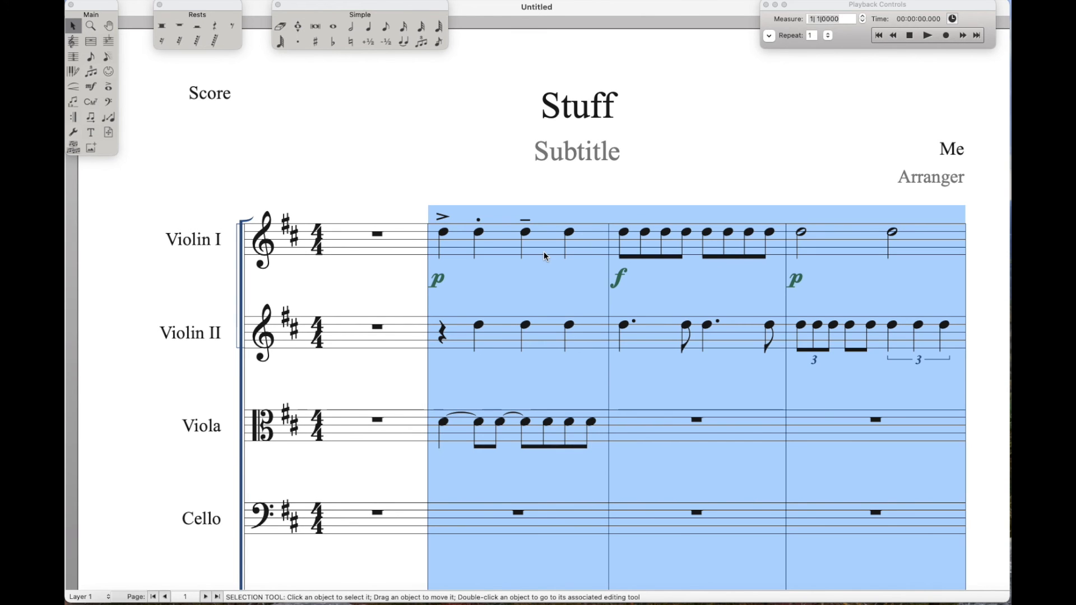
scroll(707, 364, "down", 10)
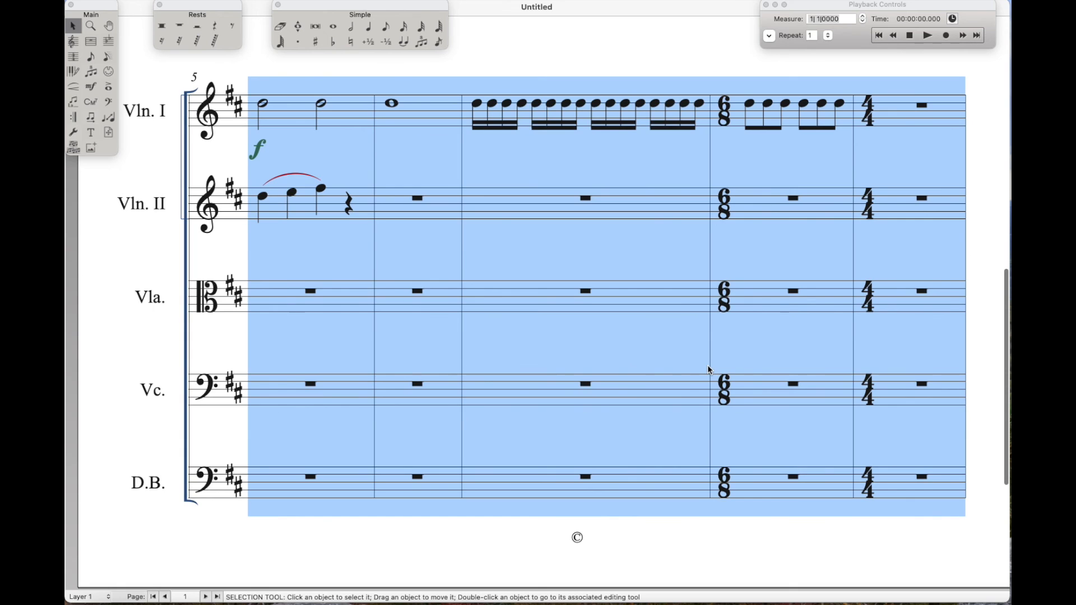
scroll(707, 365, "up", 10)
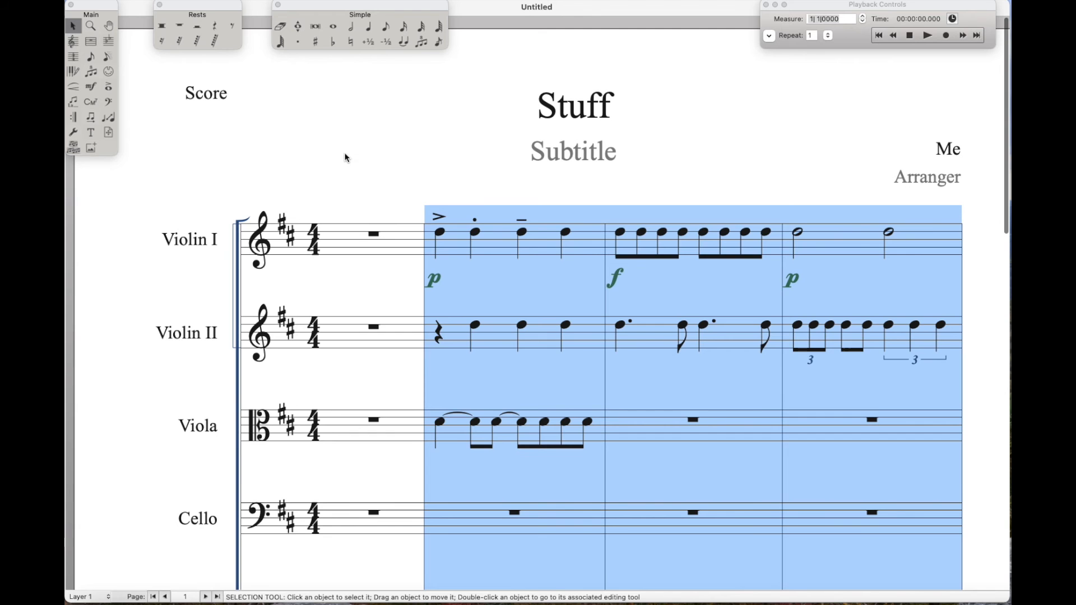
left_click(344, 158)
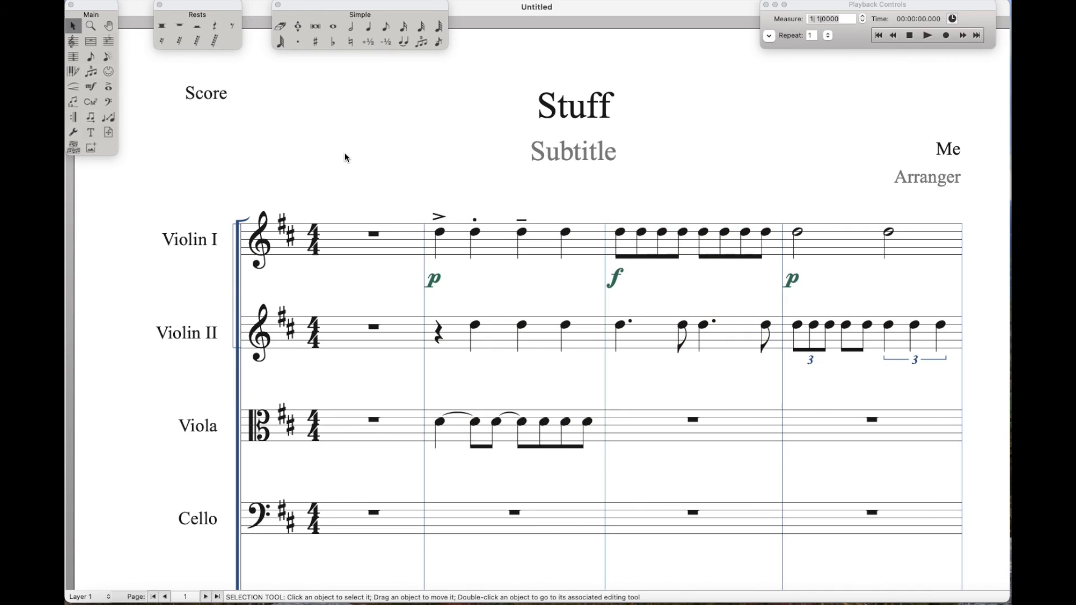
Make measure 1 alone a one-beat pickup with a 1/4 time signature, using a different signature of 4/4 for display
left_click(355, 240)
left_click(73, 57)
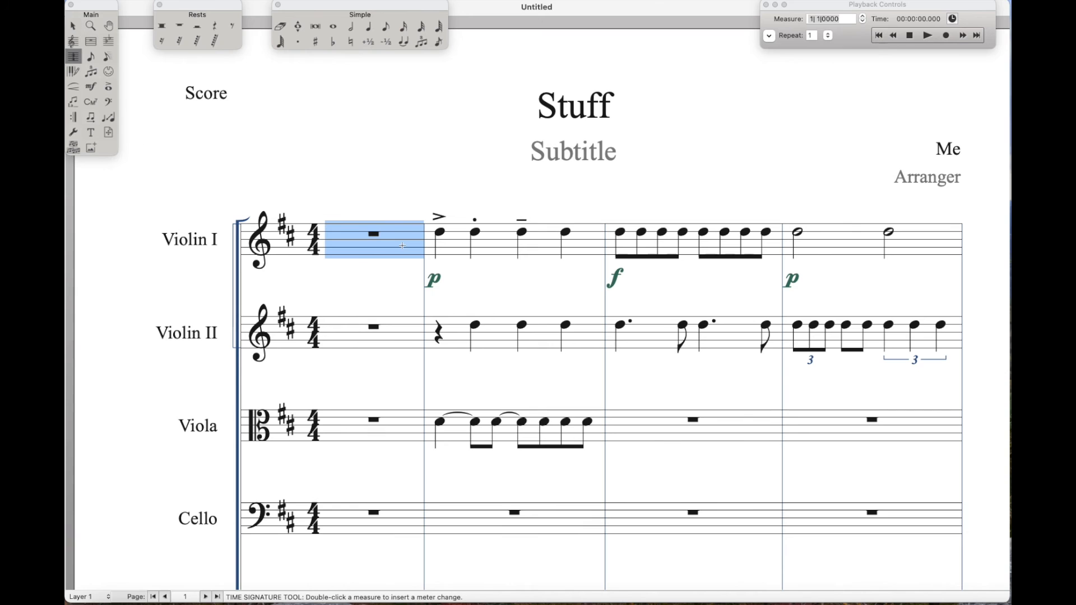
double_click(402, 245)
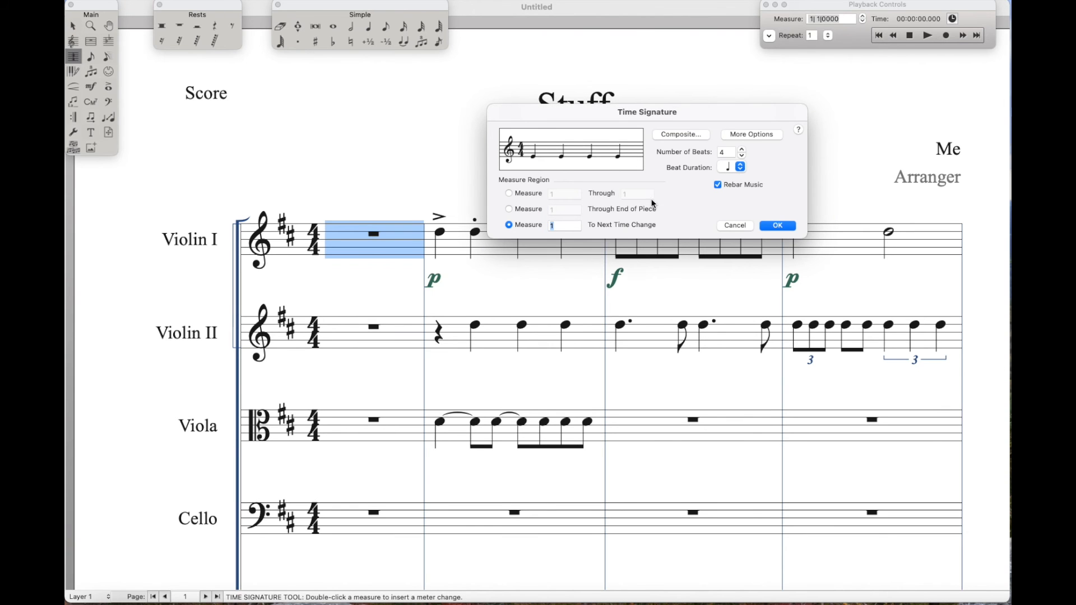
left_click(758, 132)
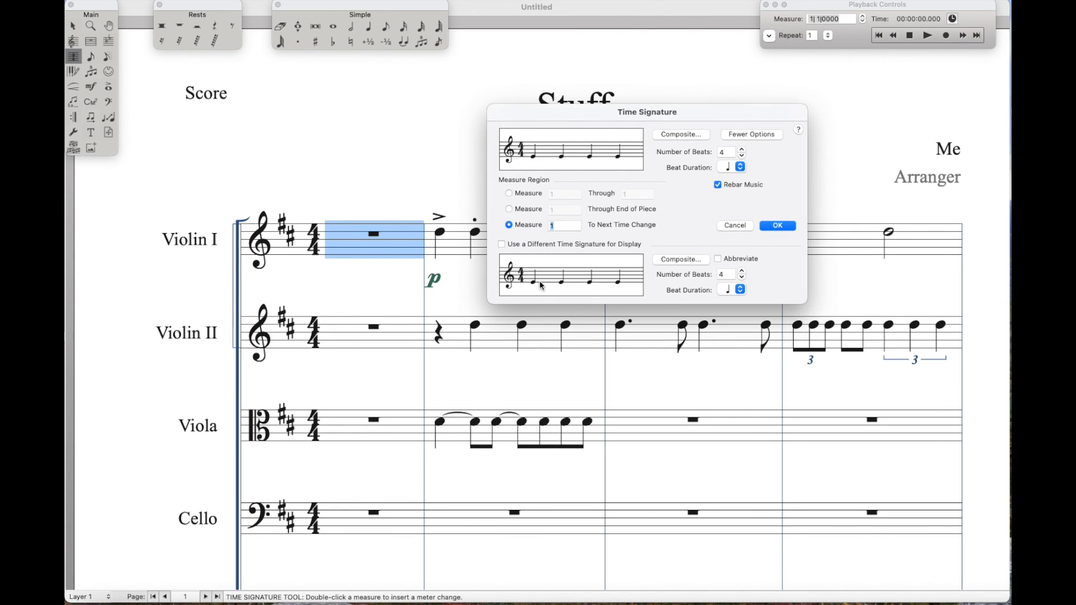
left_click(742, 156)
left_click(743, 156)
left_click(742, 157)
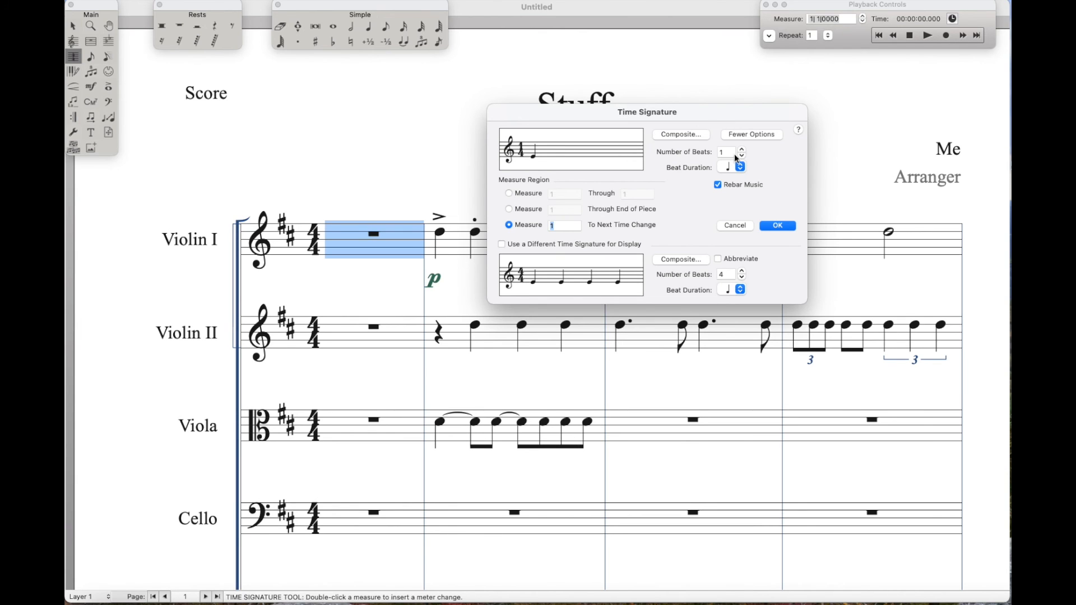
left_click(501, 245)
left_click(509, 194)
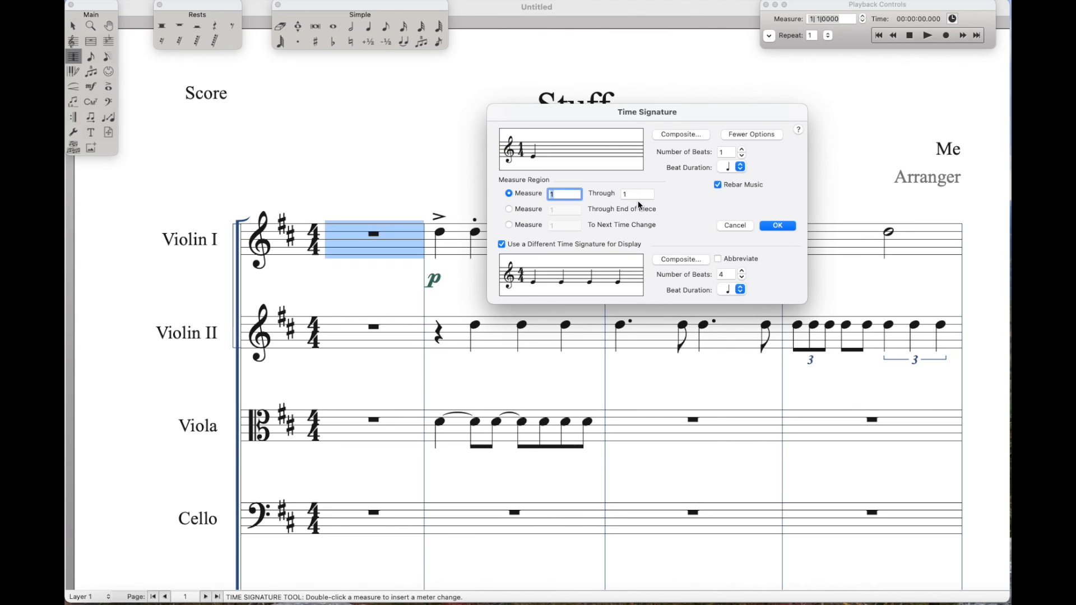
left_click(778, 225)
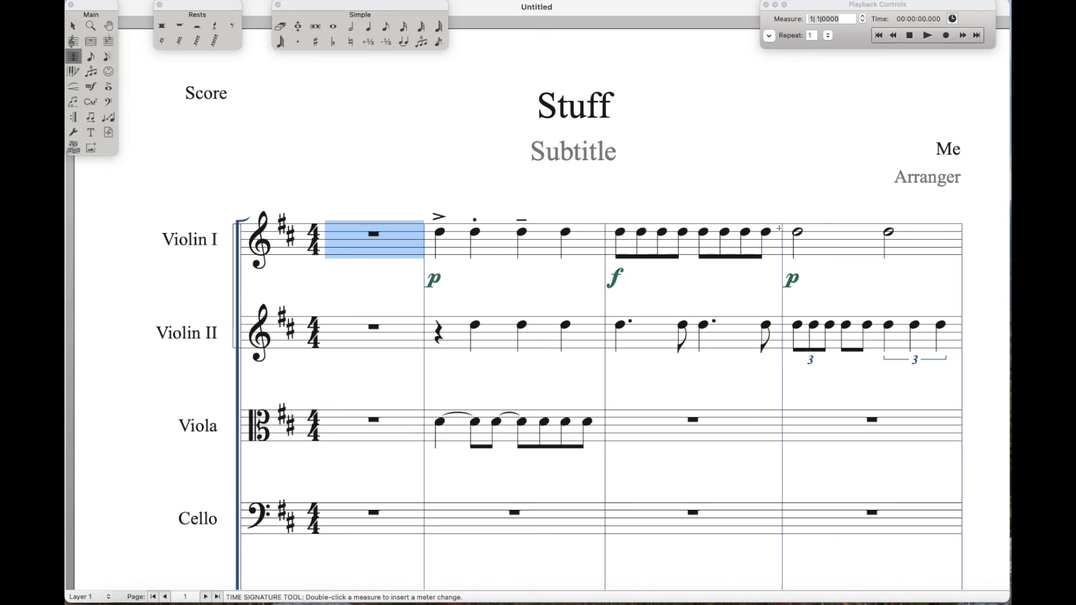
Enter two eighth-note As in the pickup measure of Violin I
left_click(391, 27)
left_click(375, 242)
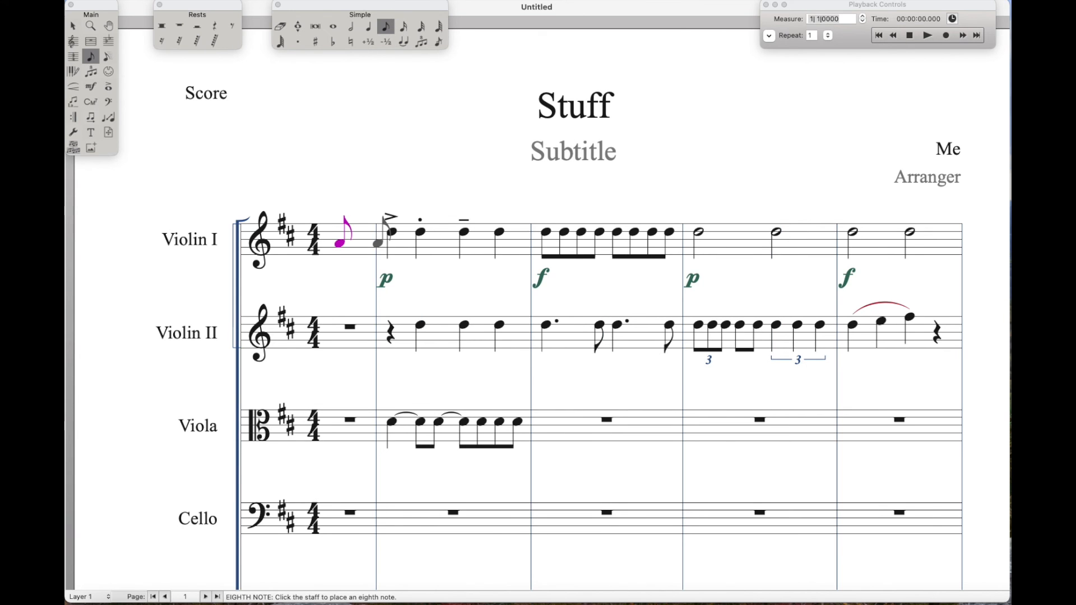
left_click(361, 242)
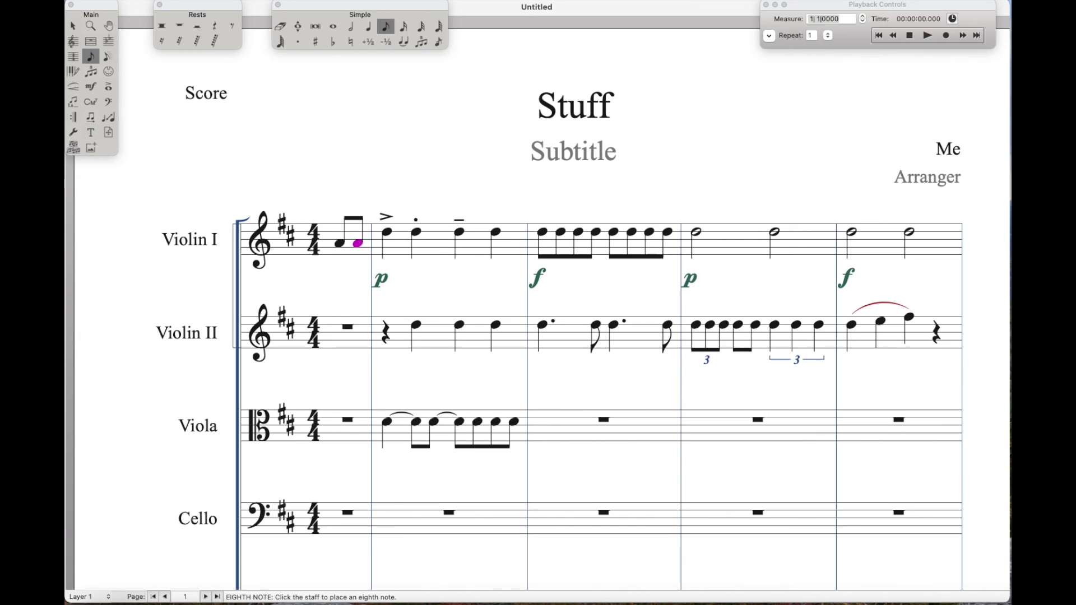
key("Right")
key("Right")
key("Right")
key("Right")
key("Down")
key("Down")
key("Down")
key("Up")
key("Up")
key("Up")
key("Up")
key("Down")
key("3")
key("3")
key("3")
key("BackSpace")
key("BackSpace")
key("BackSpace")
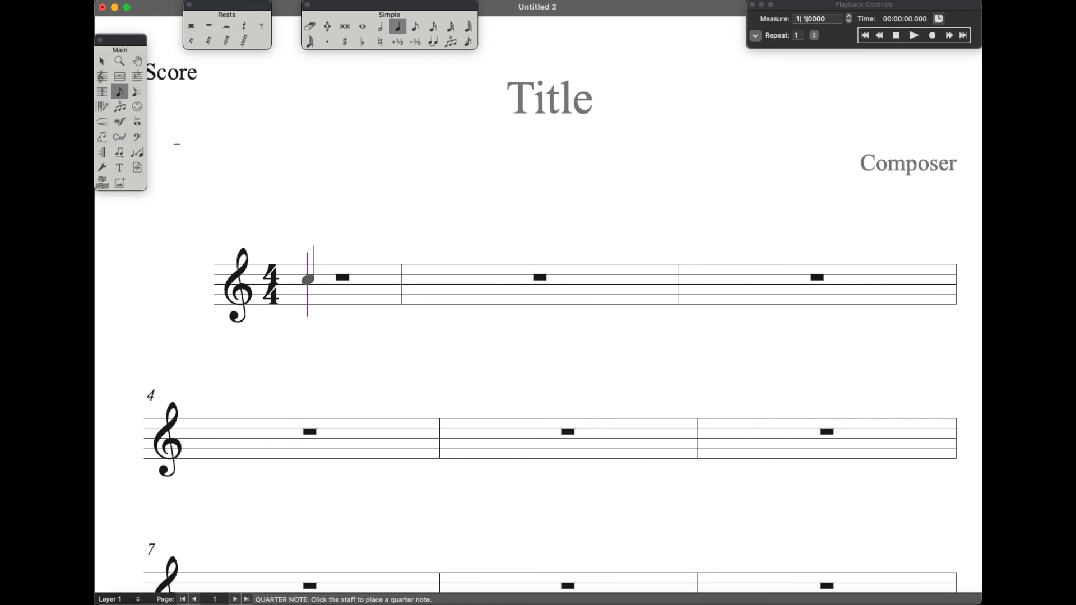
Enter a quarter-note C at the start of measure 1 in the new score, sharpen it, and lower it to C flat
left_click(304, 279)
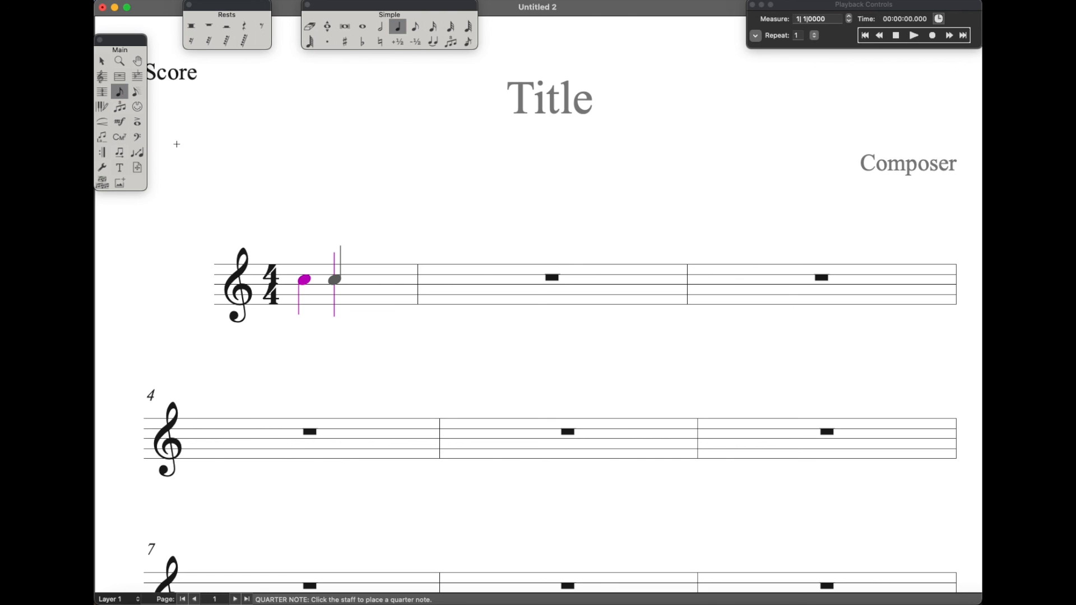
key("plus")
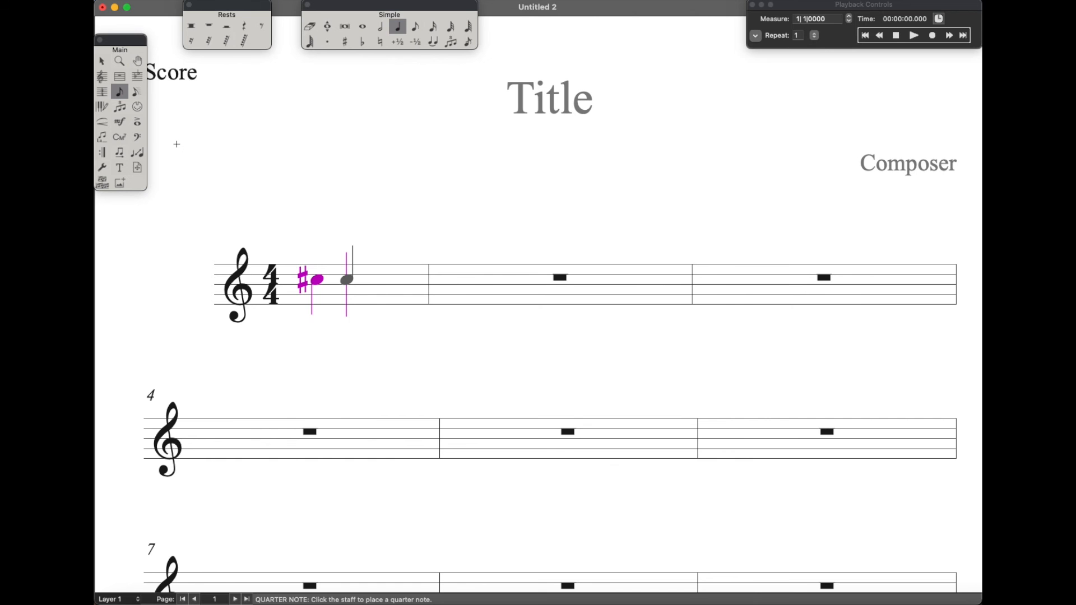
key("minus")
key("minus")
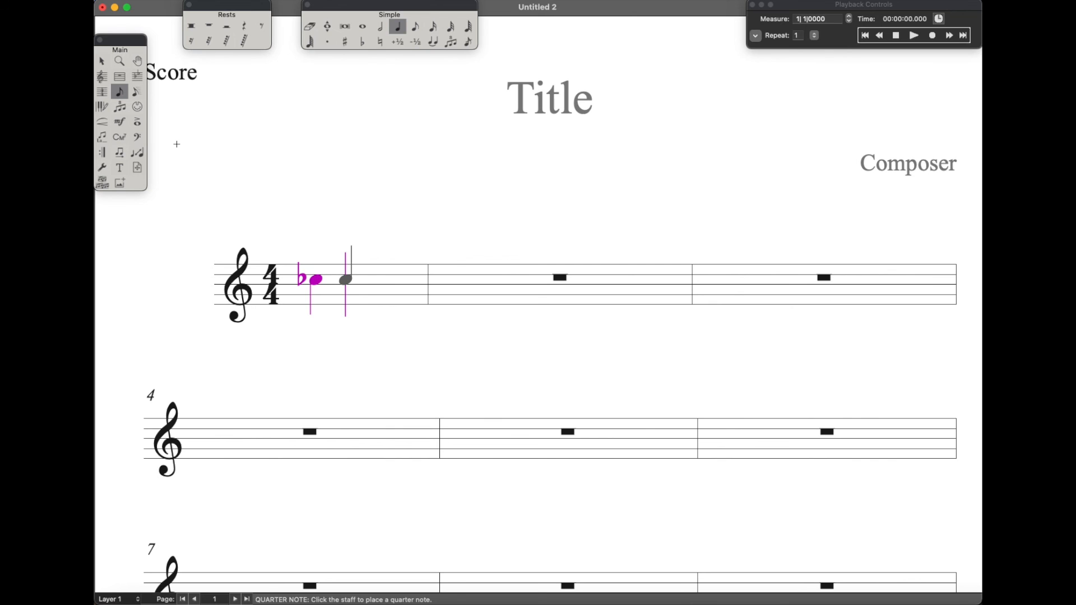
Return the C to natural and display its natural sign, trying it with parentheses and leaving it without them
key("n")
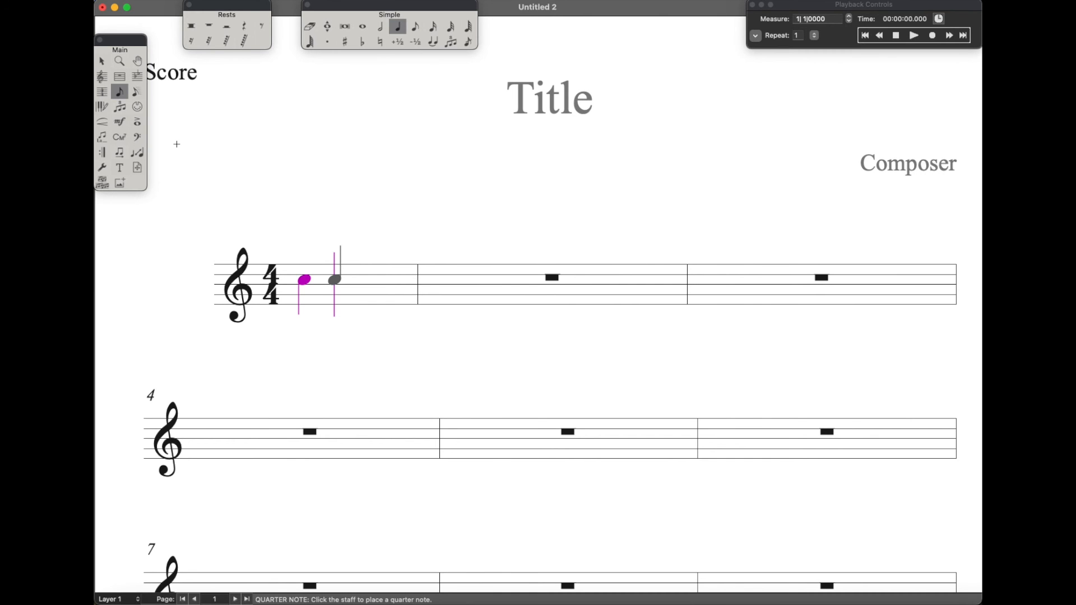
key("p")
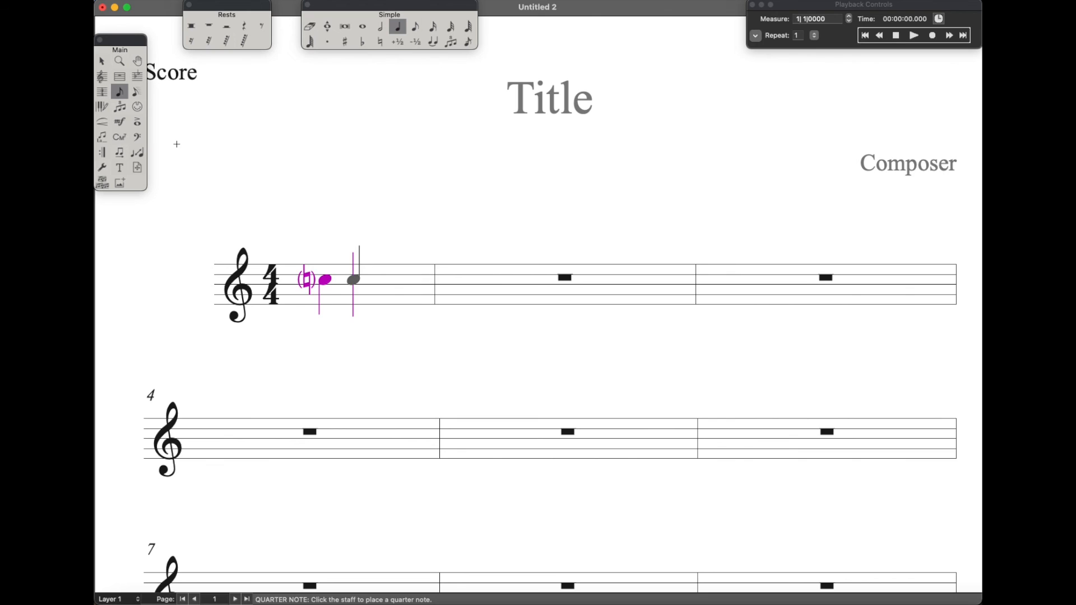
key("p")
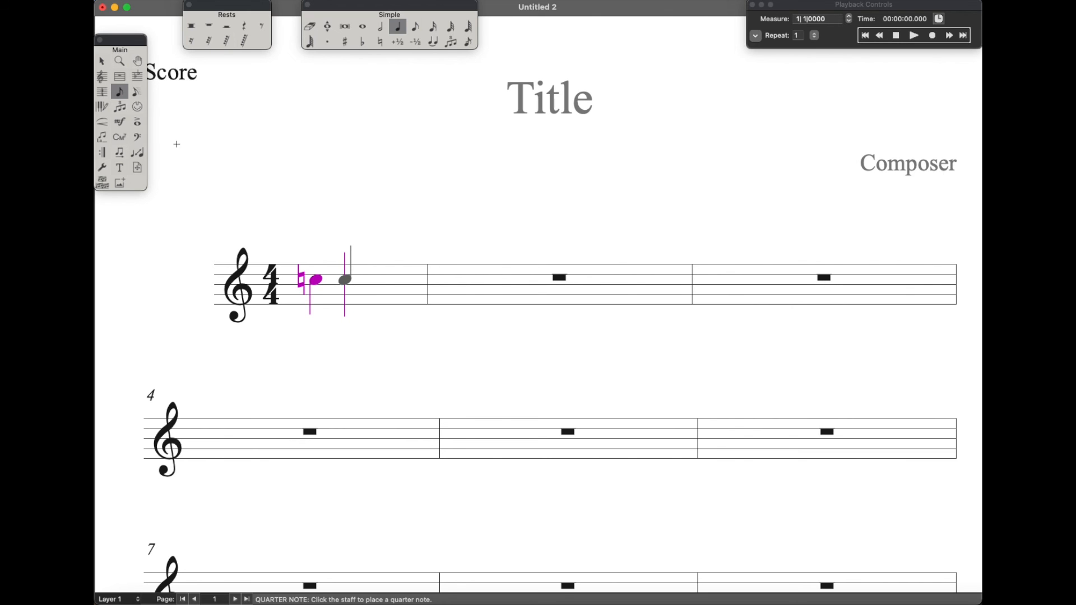